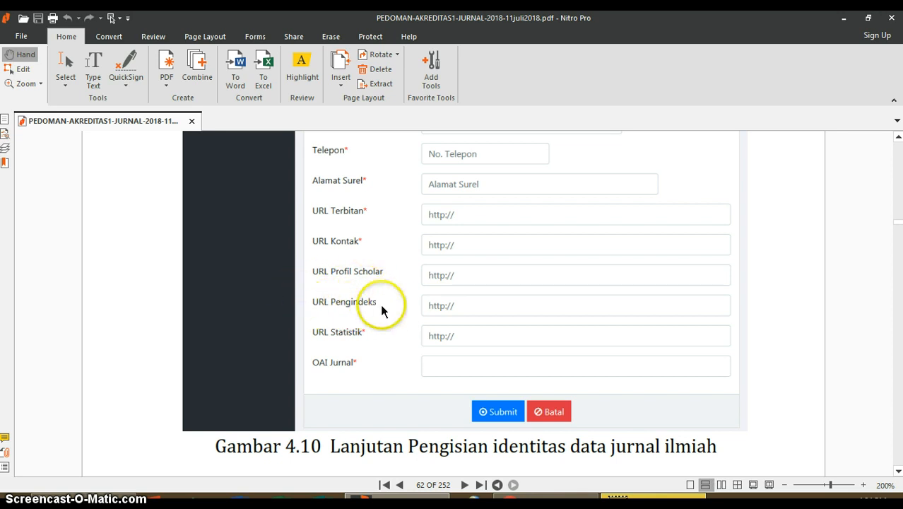
Read the accreditation guideline's instructions for the journal identity URL fields, including URL Pengindeks
scroll(317, 289, down, 8)
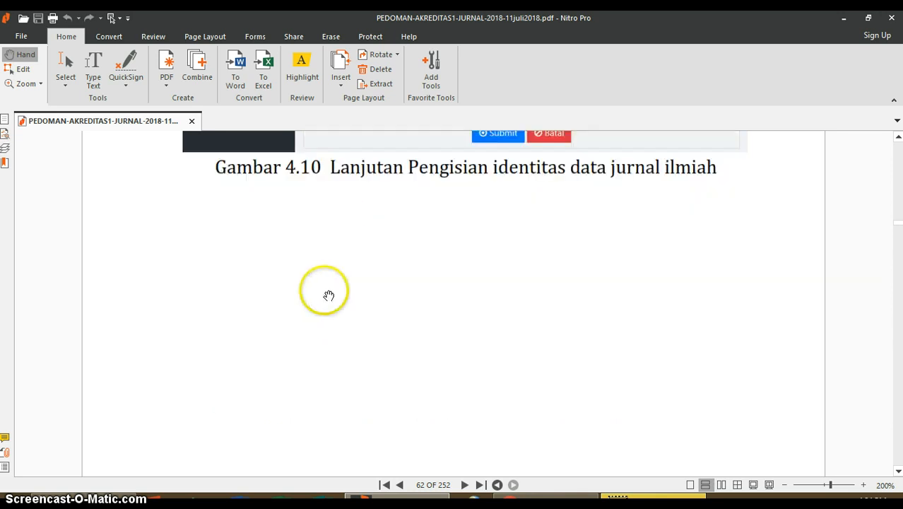
scroll(329, 295, down, 20)
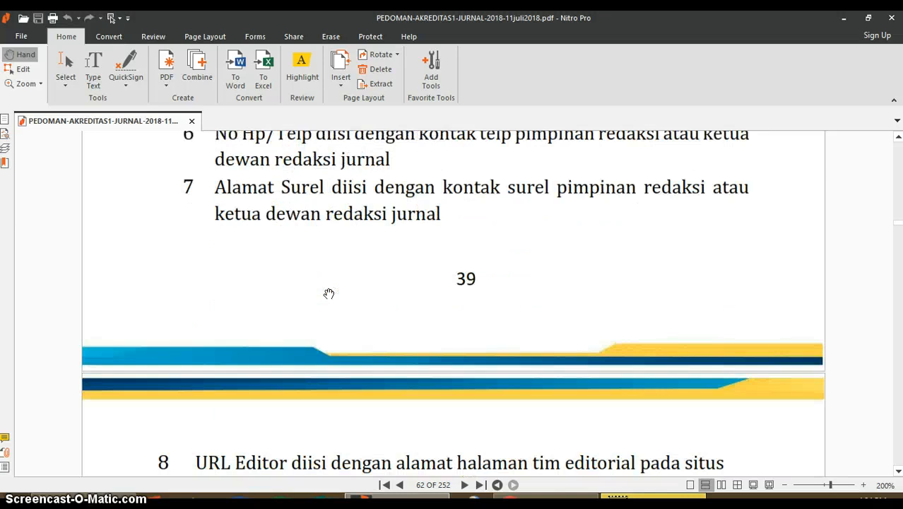
scroll(329, 293, down, 10)
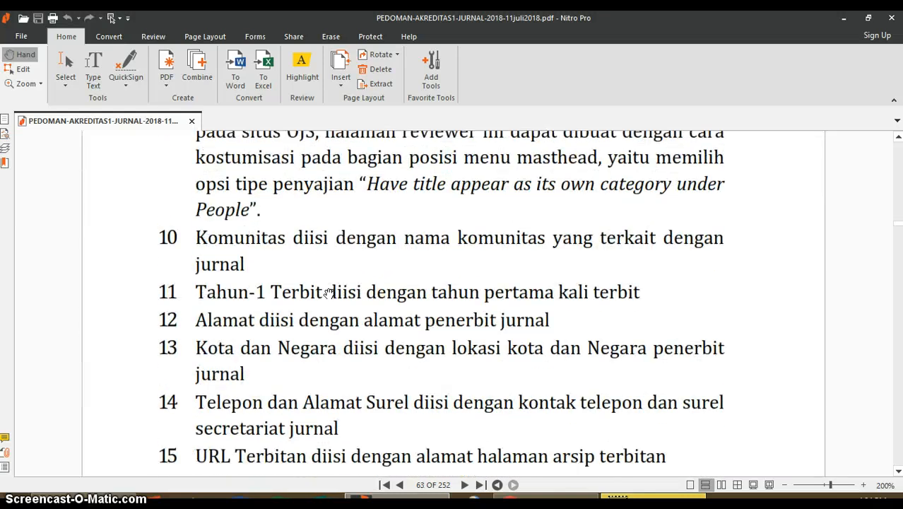
scroll(329, 292, down, 2)
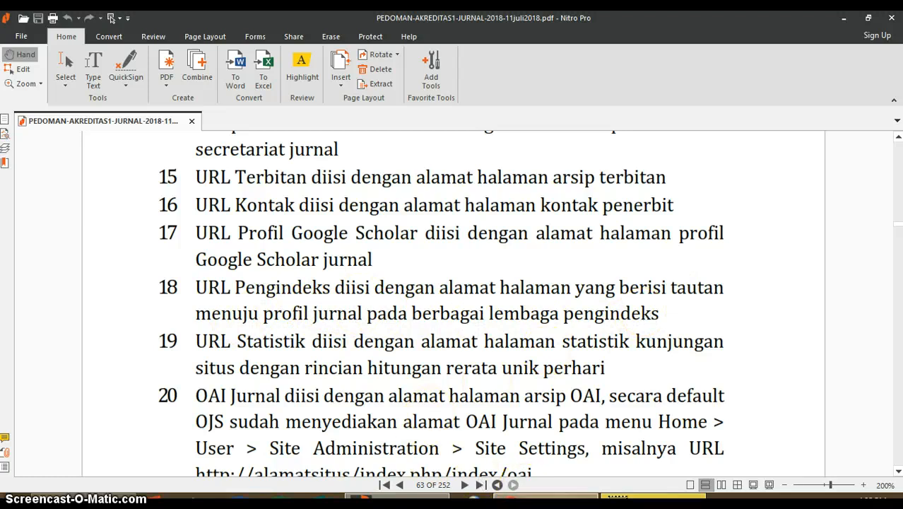
Switch to Chrome and examine the Indexing block on the Indiktika journal's home page
click(513, 497)
scroll(268, 137, up, 3)
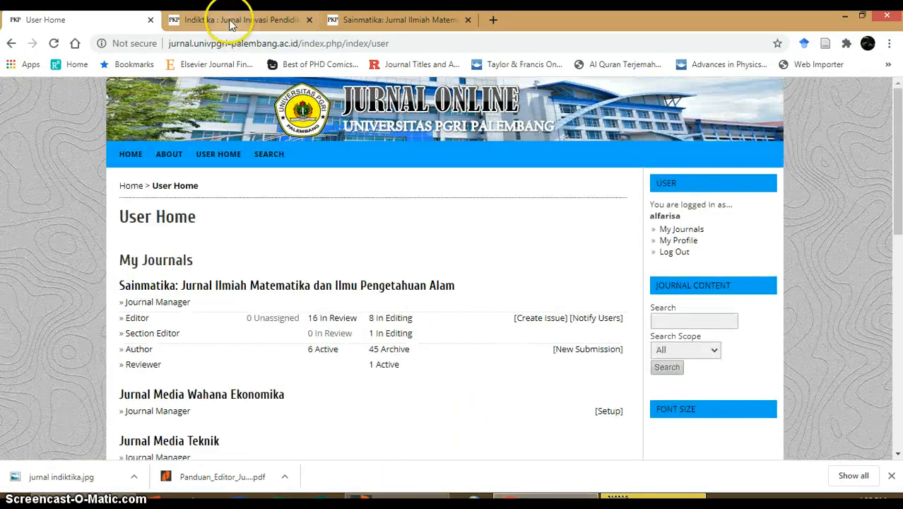
click(230, 21)
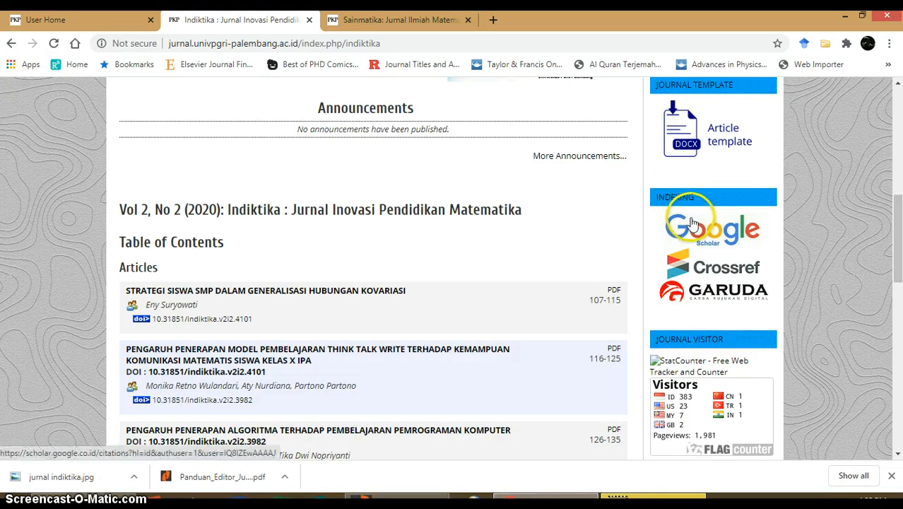
Open Sainmatika's Indexing and Abstracting page from its home page, examine the list of indexers, and close the page
click(418, 30)
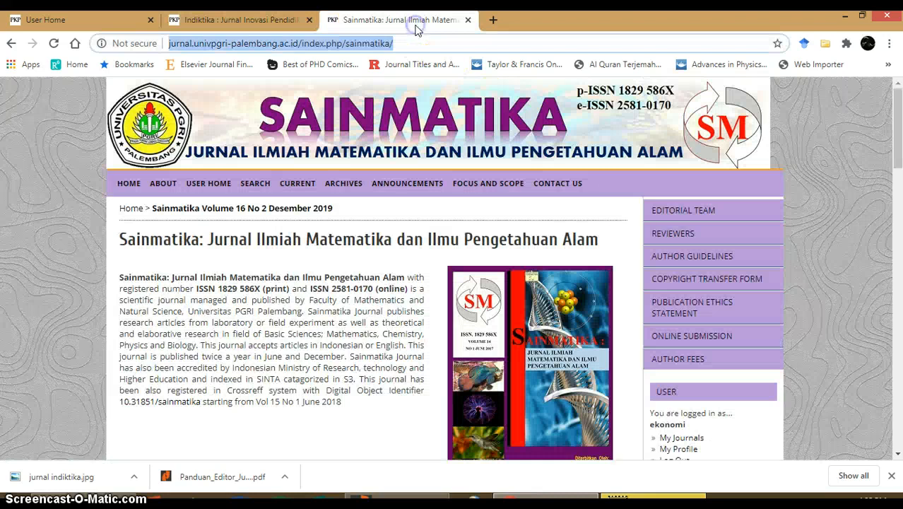
scroll(623, 207, down, 10)
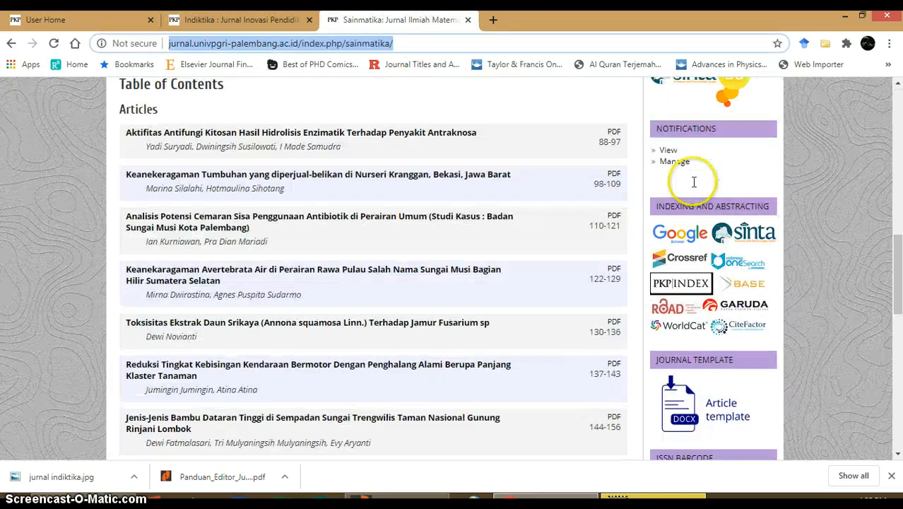
scroll(694, 183, up, 2)
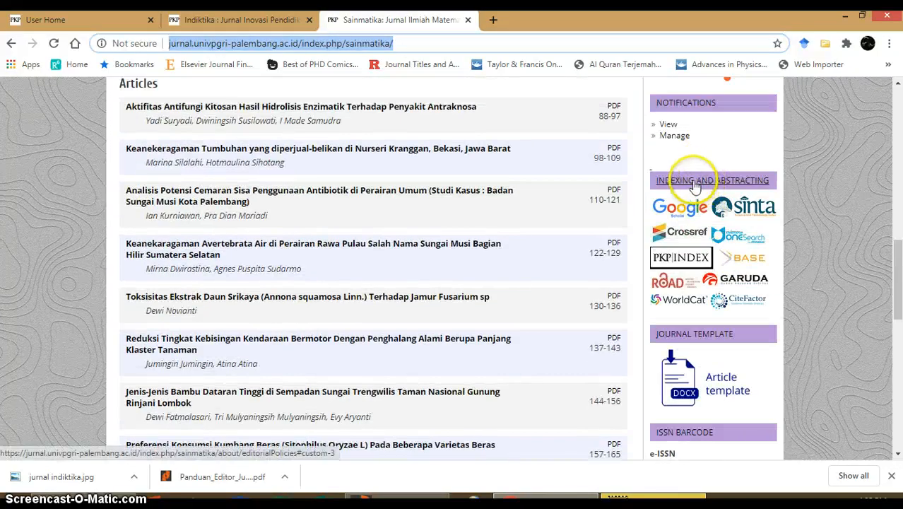
click(703, 184)
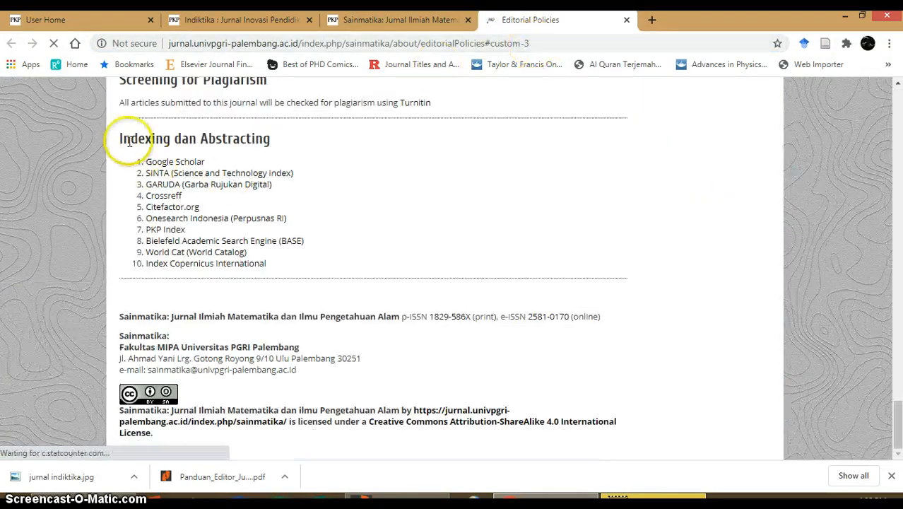
drag(122, 139, 288, 152)
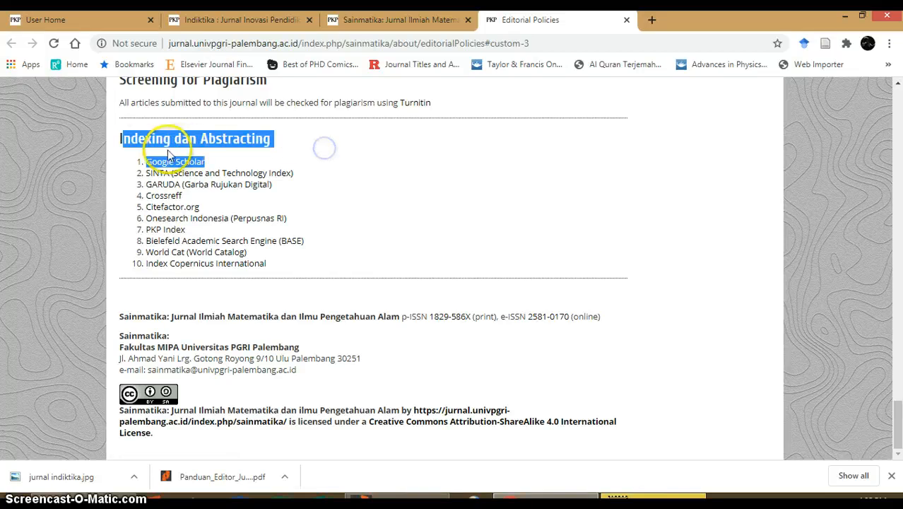
click(226, 137)
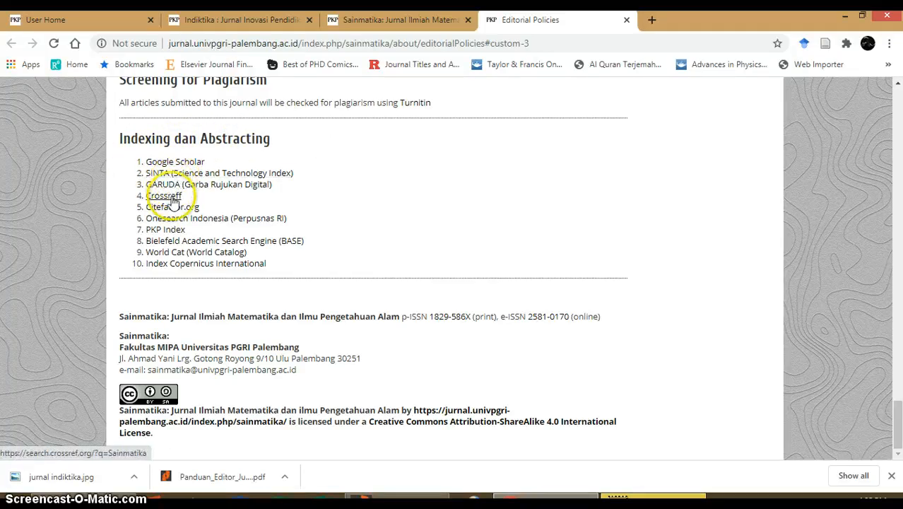
click(627, 20)
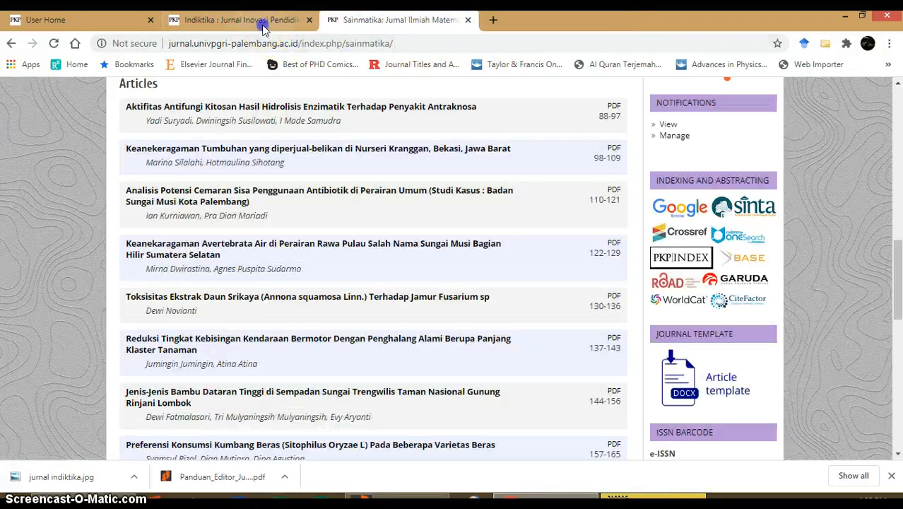
Open the Journal Manager pages for Indiktika : Jurnal Inovasi Pendidikan Matematika from User Home
click(261, 24)
click(89, 18)
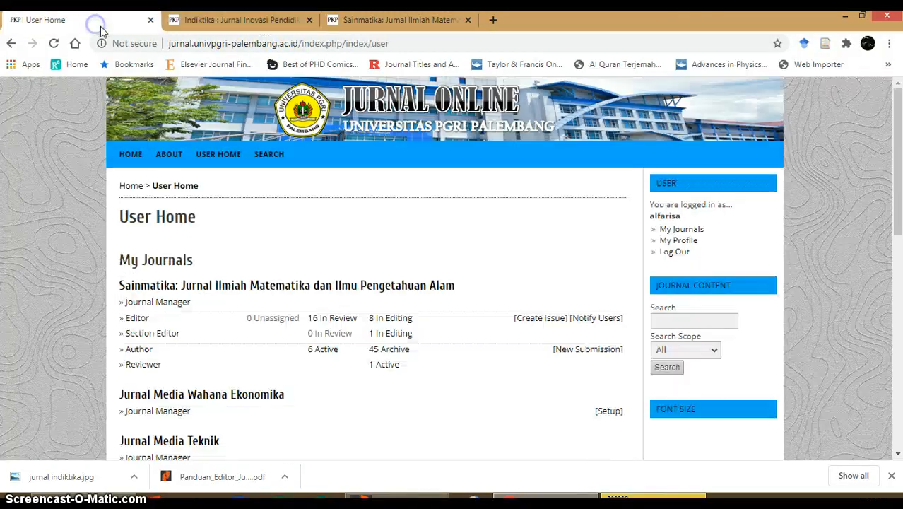
scroll(159, 191, down, 3)
scroll(158, 191, down, 3)
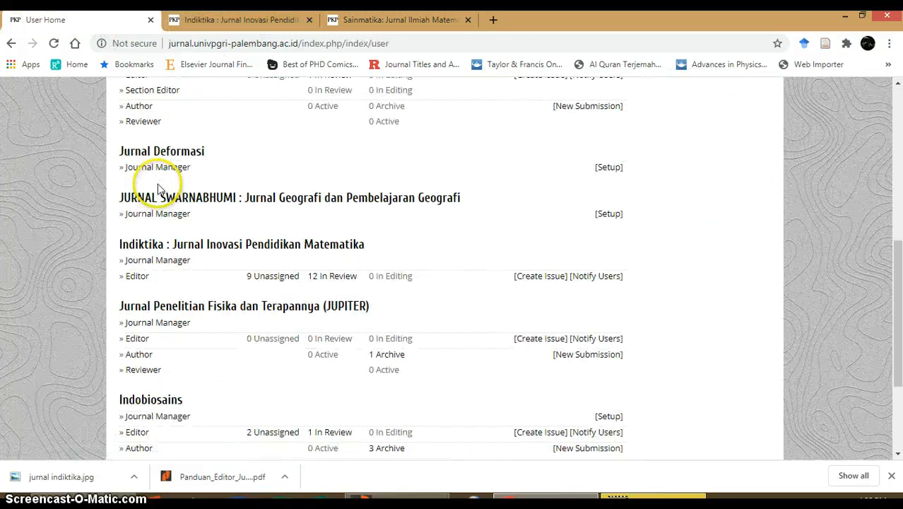
scroll(158, 187, down, 1)
click(162, 199)
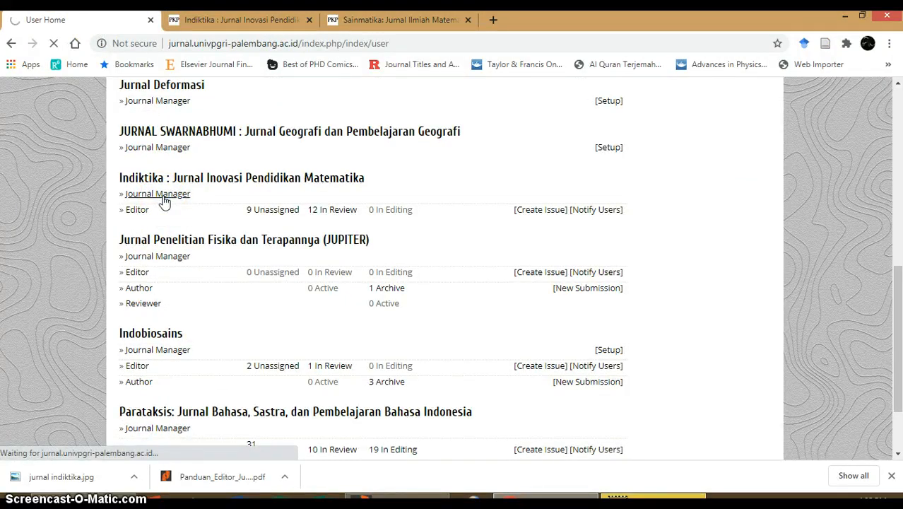
Open the Policies step of Indiktika's journal setup
scroll(164, 201, down, 2)
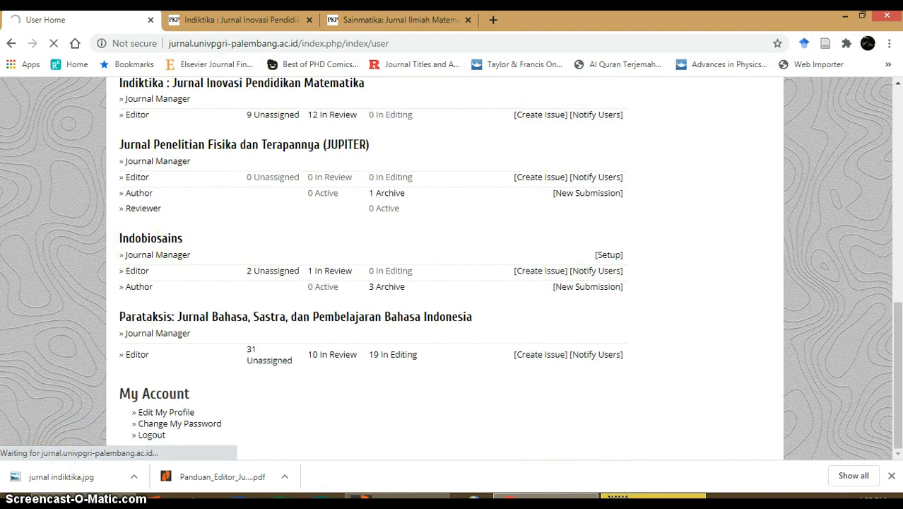
scroll(157, 293, down, 2)
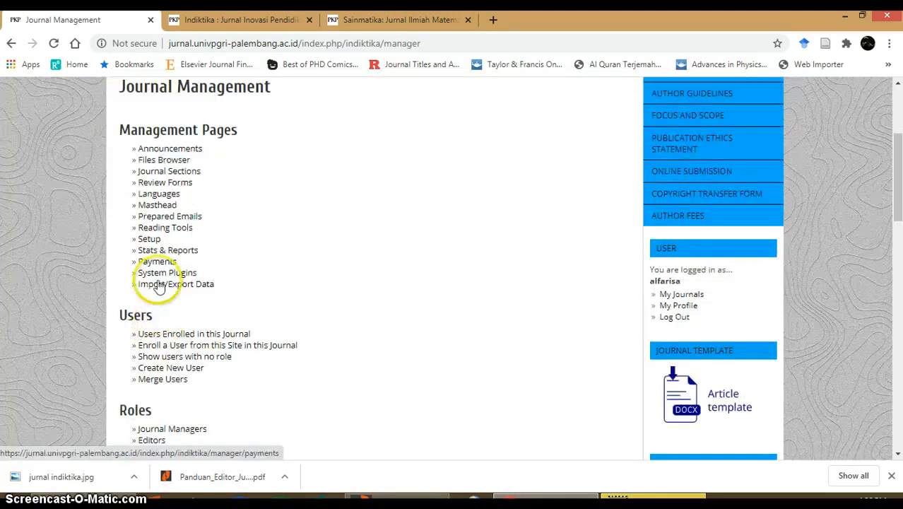
click(149, 239)
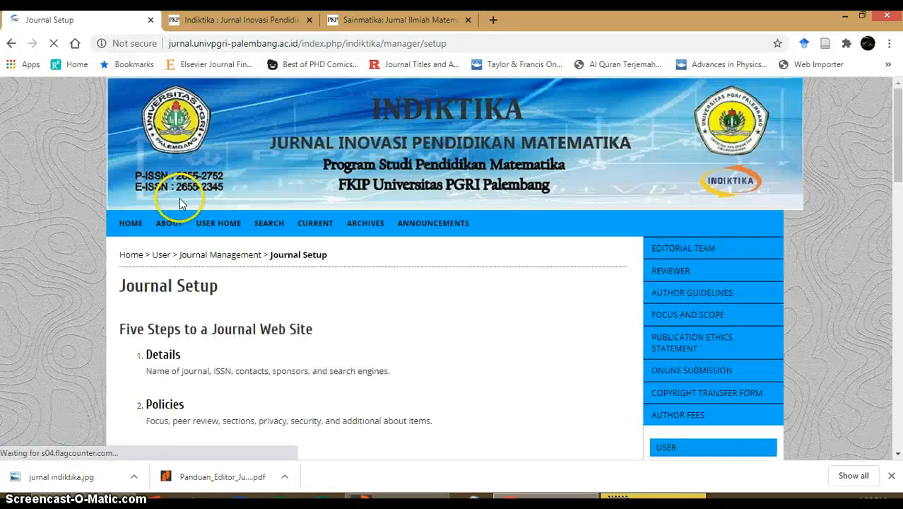
scroll(180, 199, down, 1)
scroll(181, 202, down, 2)
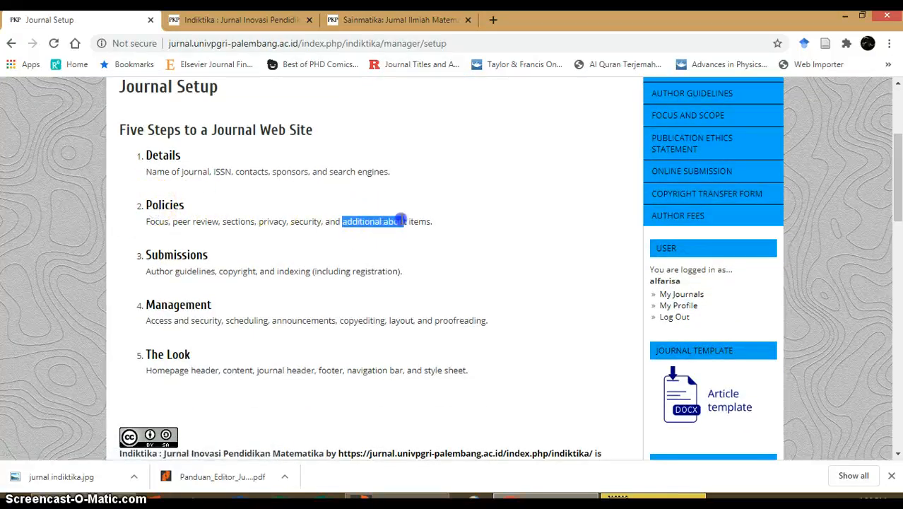
click(162, 204)
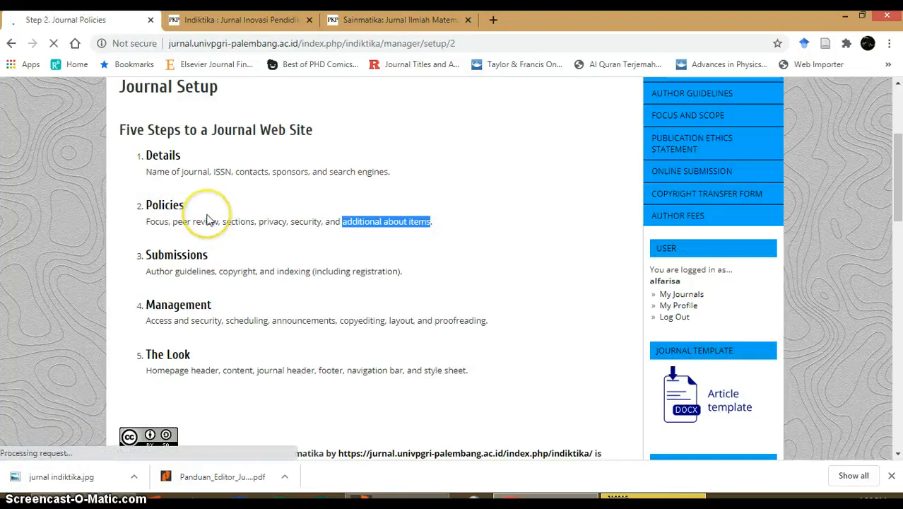
Examine the existing titles and contents in section 2.5, Add Item to Appear in "About the Journal"
scroll(210, 212, down, 15)
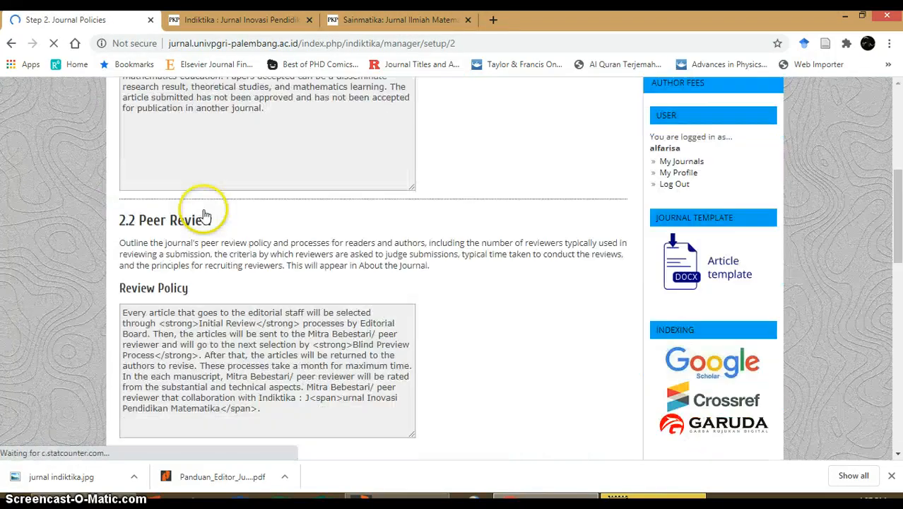
scroll(209, 205, down, 20)
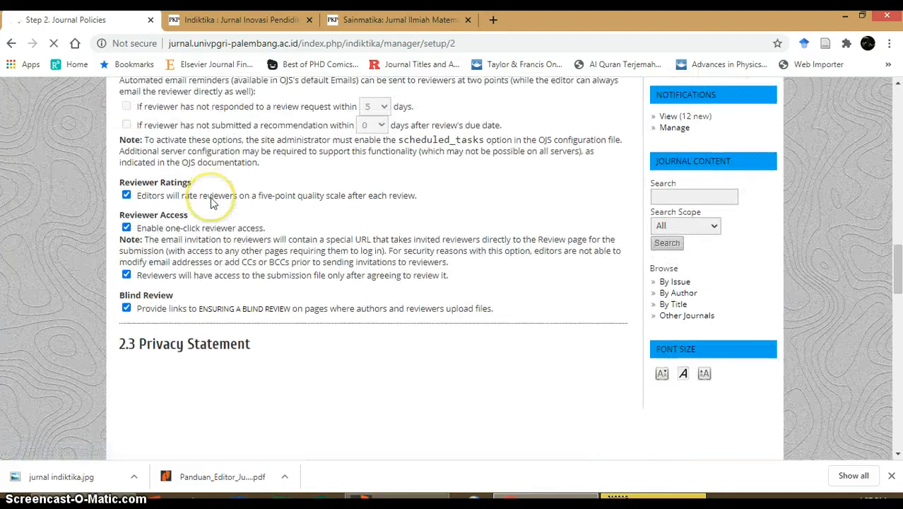
scroll(212, 202, up, 3)
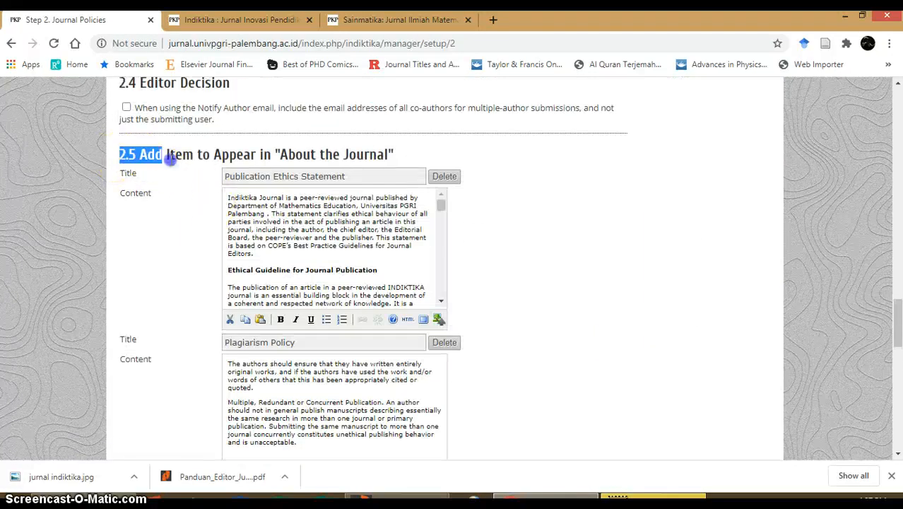
drag(171, 160, 230, 150)
drag(289, 154, 251, 176)
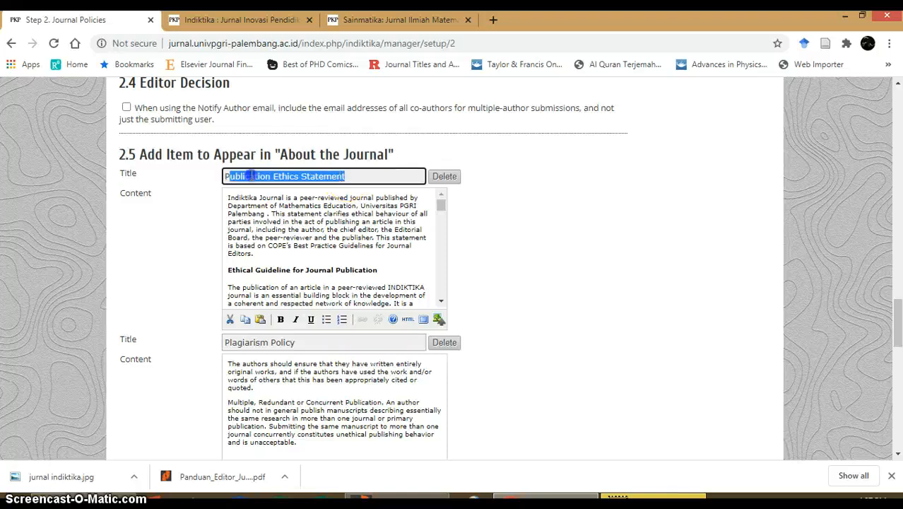
scroll(297, 276, down, 6)
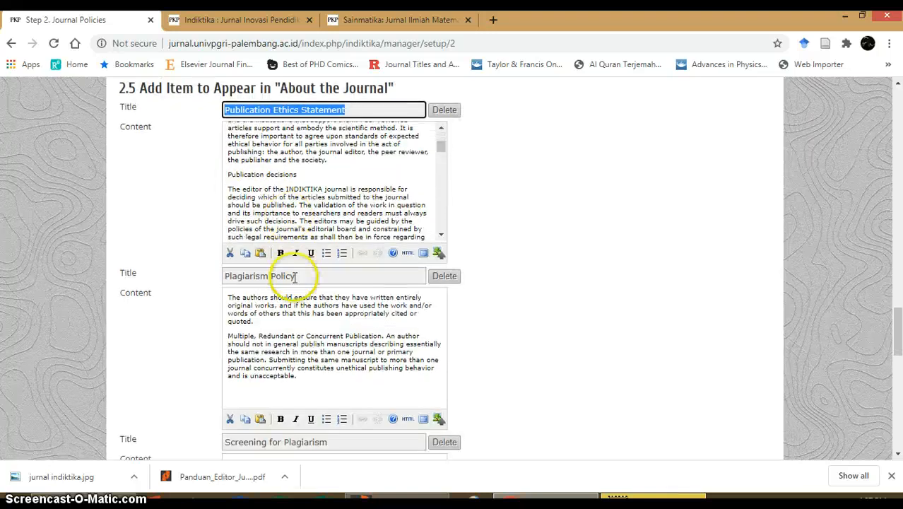
scroll(297, 276, down, 1)
scroll(304, 233, down, 1)
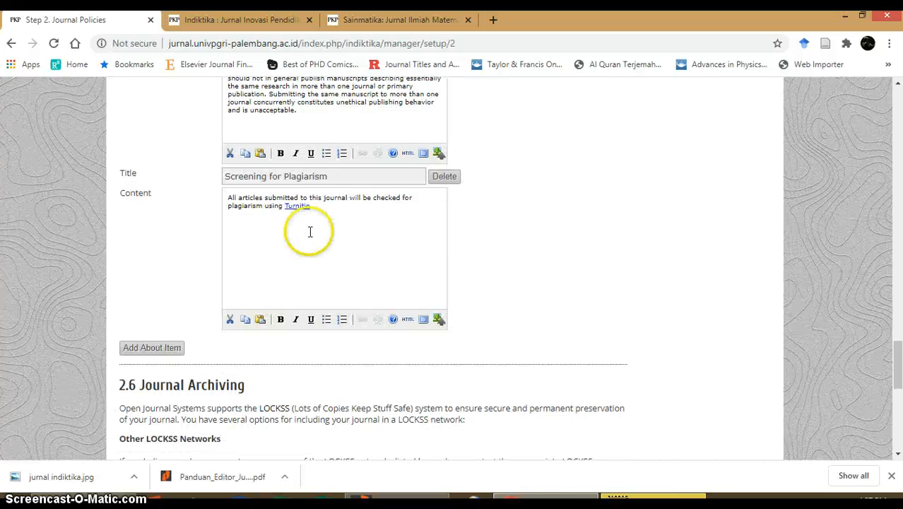
Add a new About item in section 2.5 and title it "Indexing and Abstracting"
click(155, 349)
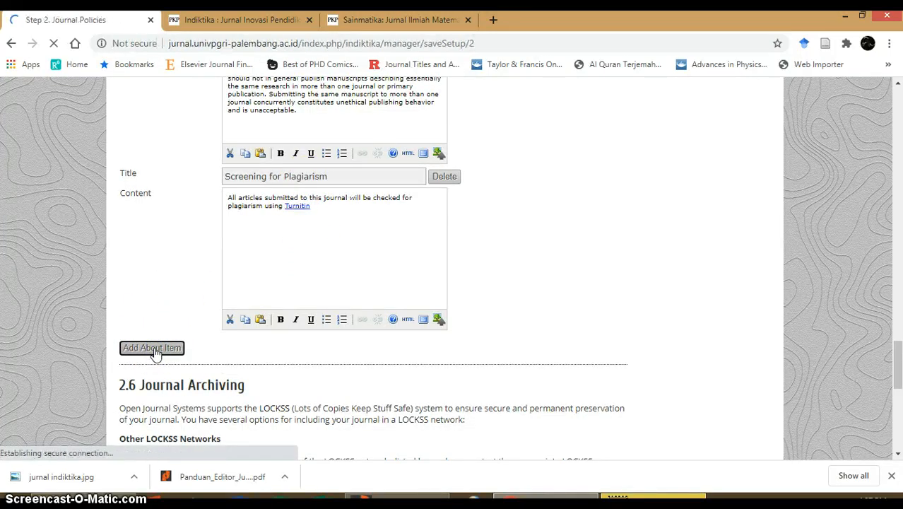
scroll(170, 340, down, 6)
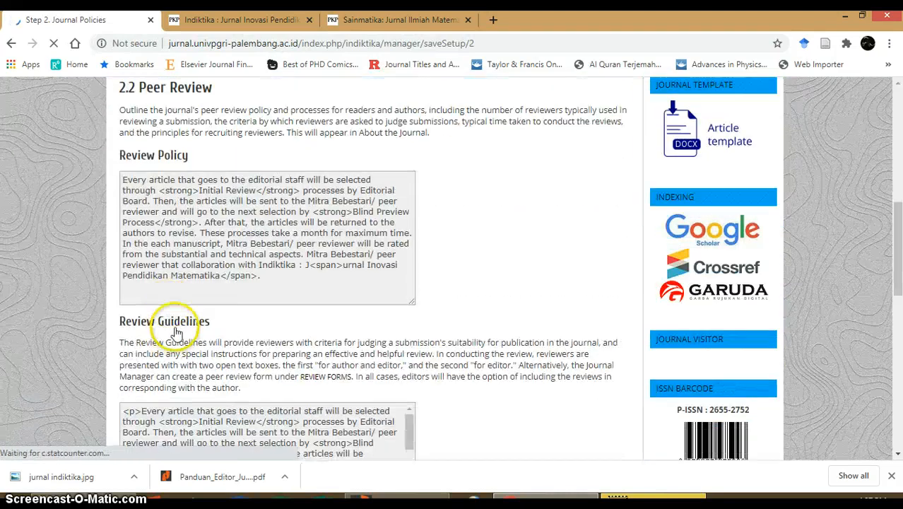
scroll(177, 332, down, 20)
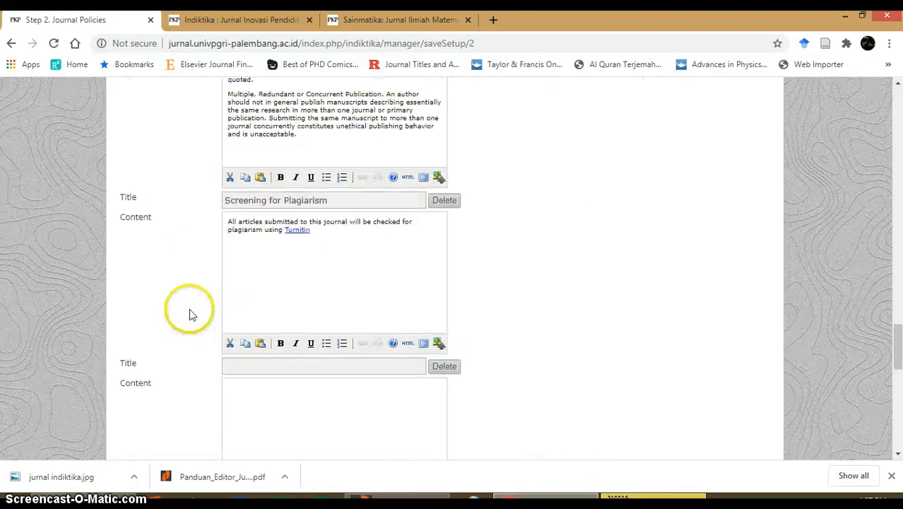
scroll(252, 309, down, 2)
click(247, 234)
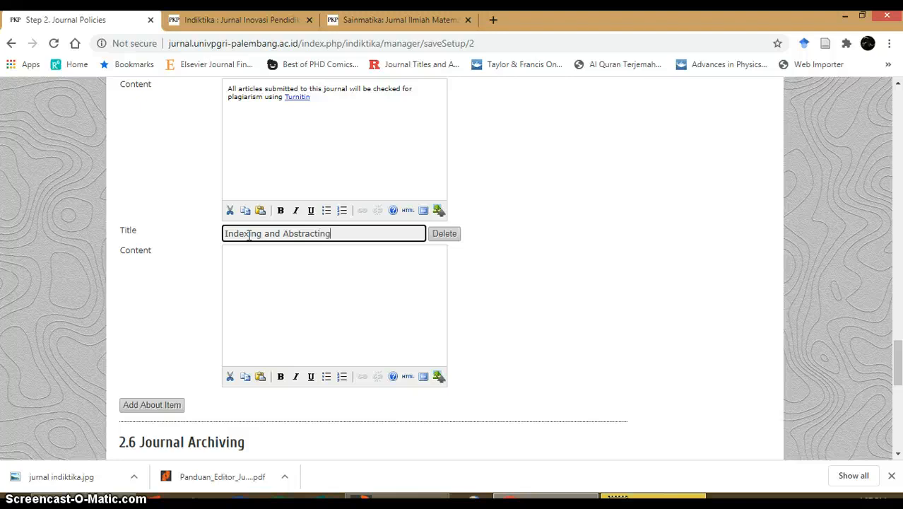
Start a numbered list in the content of the Indexing and Abstracting item with "Google Scholar" as its first entry
click(248, 298)
click(330, 377)
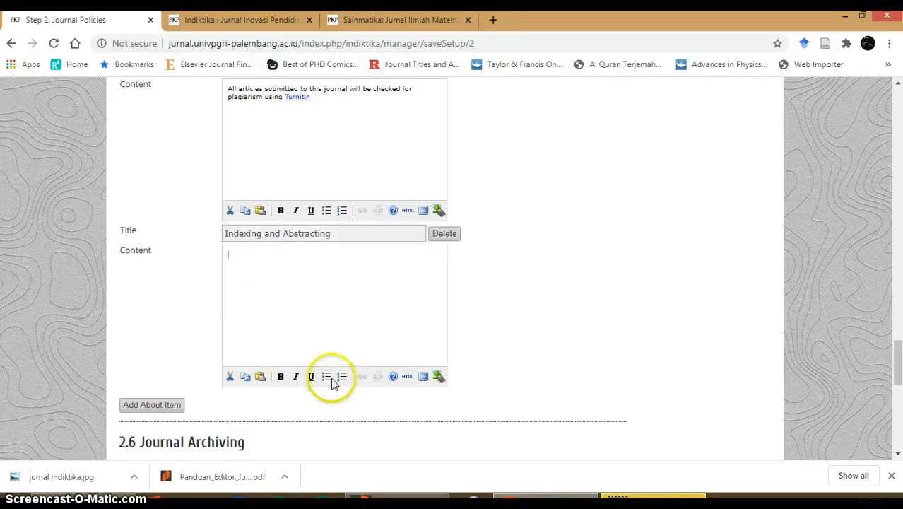
click(338, 380)
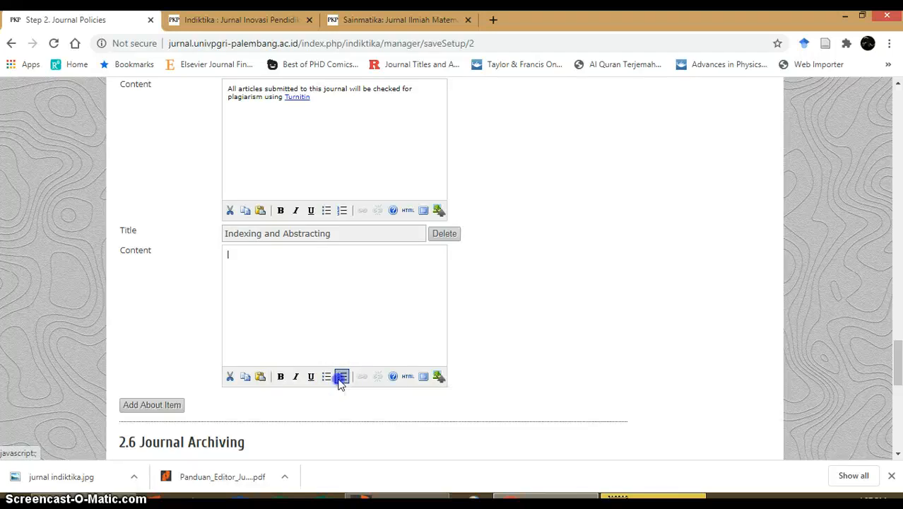
click(301, 262)
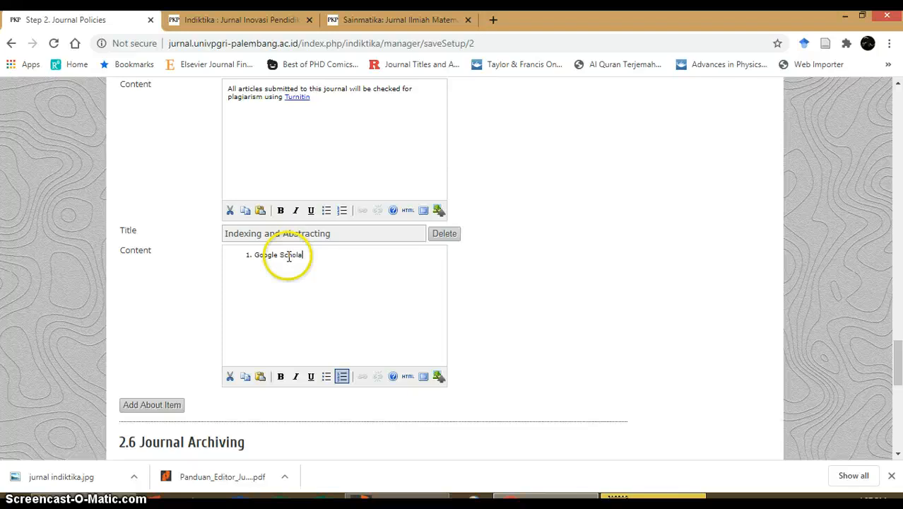
Copy the address of the journal's Google Scholar profile from the Indexing block on Indiktika's home page for the Google Scholar entry's link
click(303, 258)
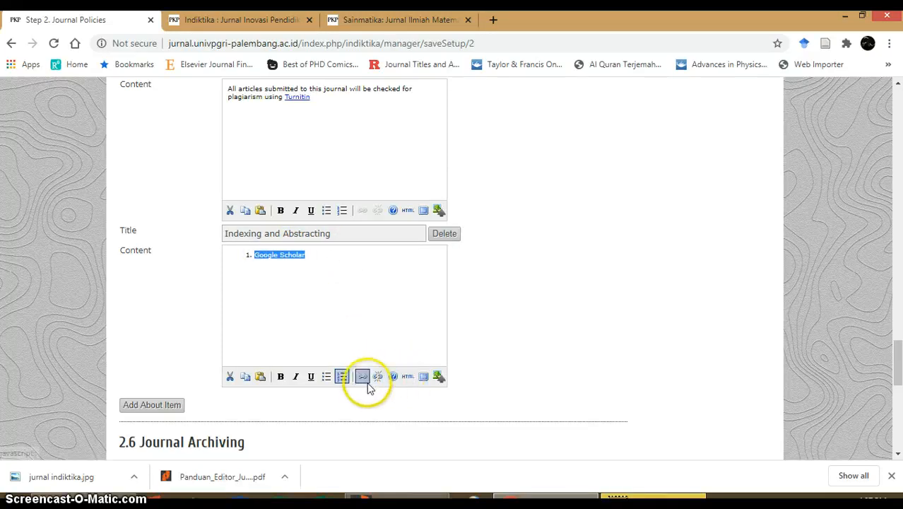
click(364, 379)
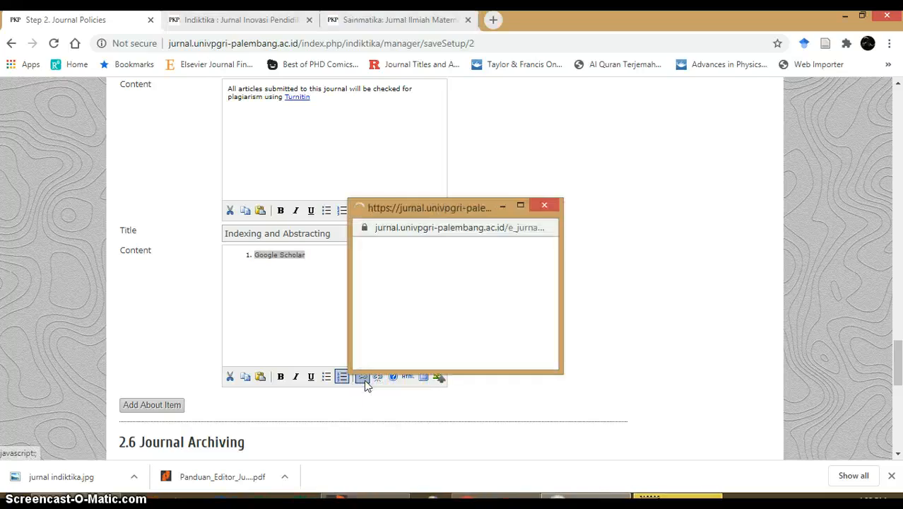
click(209, 21)
scroll(678, 190, down, 1)
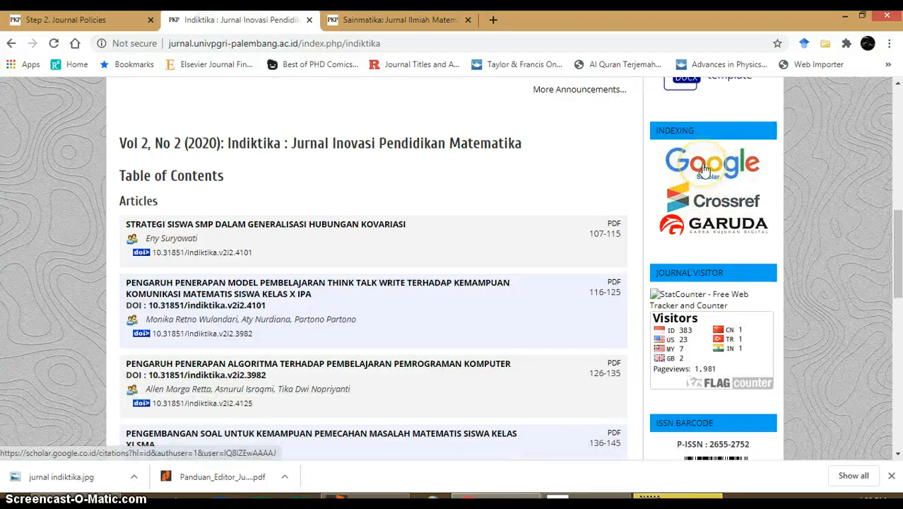
right_click(705, 169)
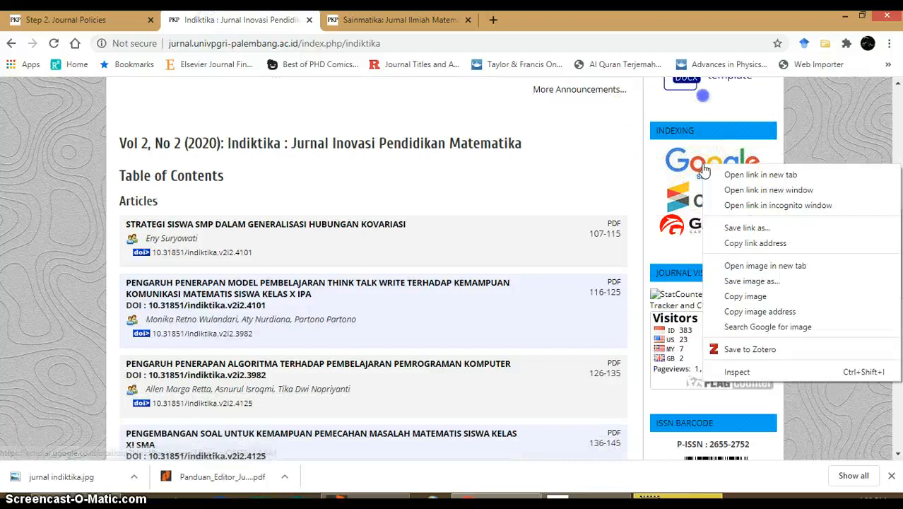
click(702, 168)
click(434, 44)
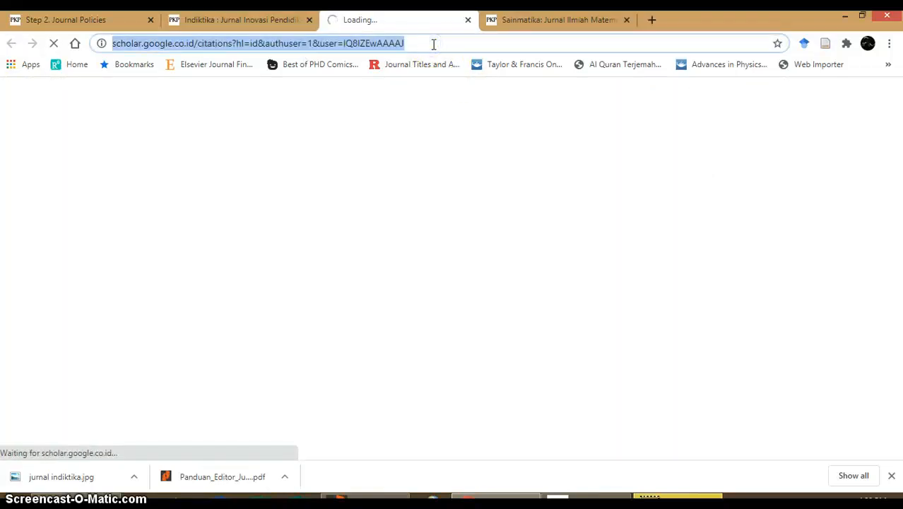
click(248, 20)
click(106, 20)
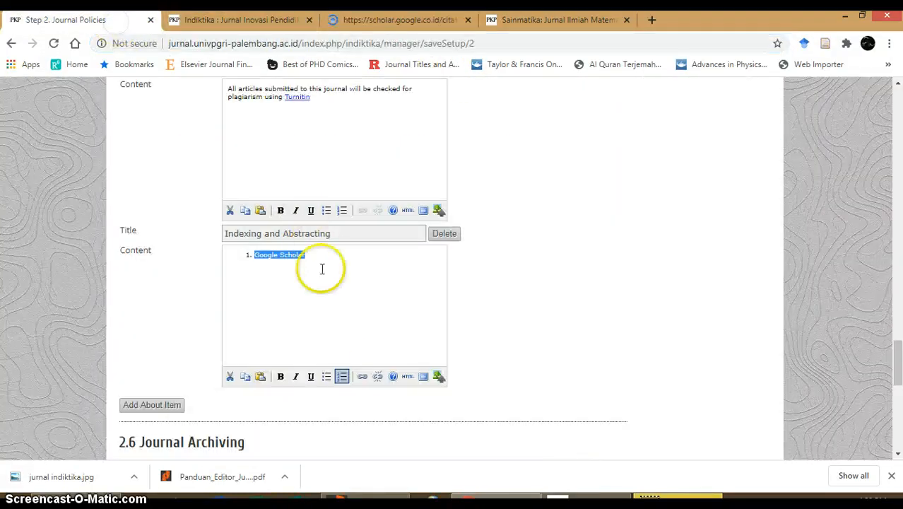
Link the Google Scholar entry to the copied profile address, set to Open Link in a New Window
click(362, 376)
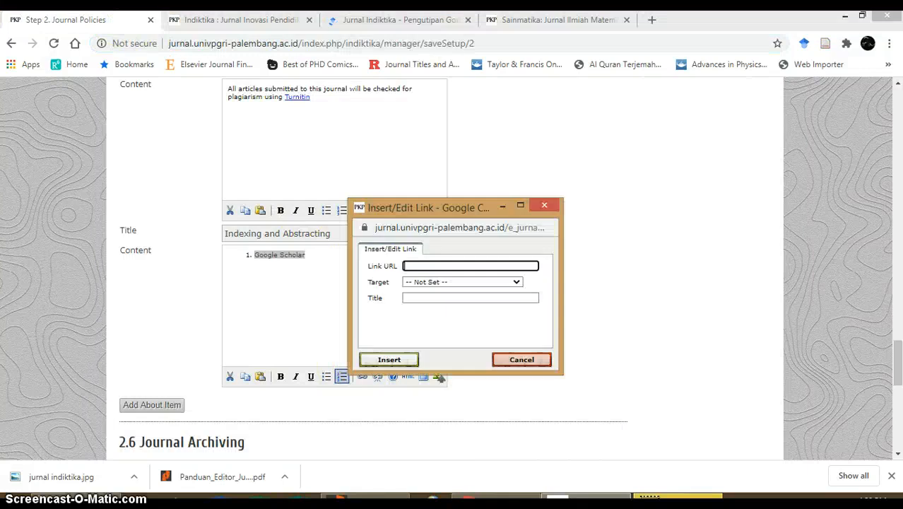
click(440, 267)
key(ctrl+v)
click(428, 282)
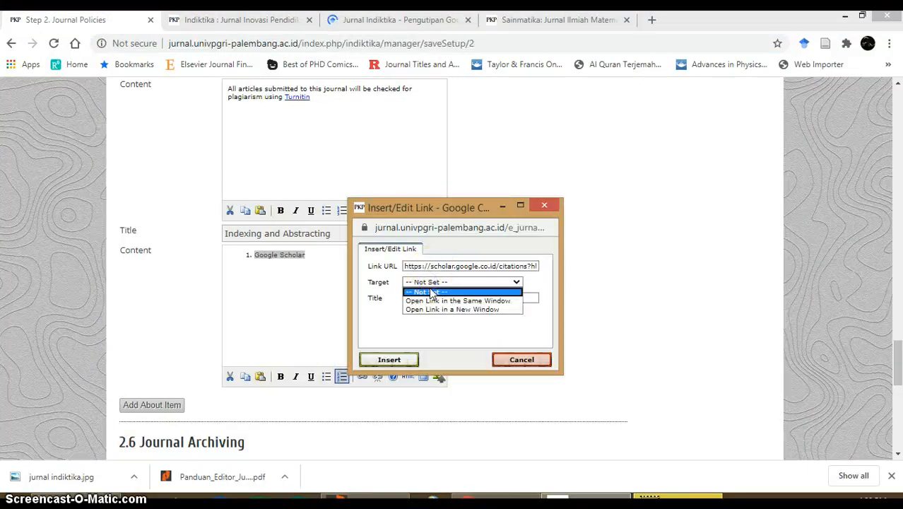
click(435, 309)
click(392, 360)
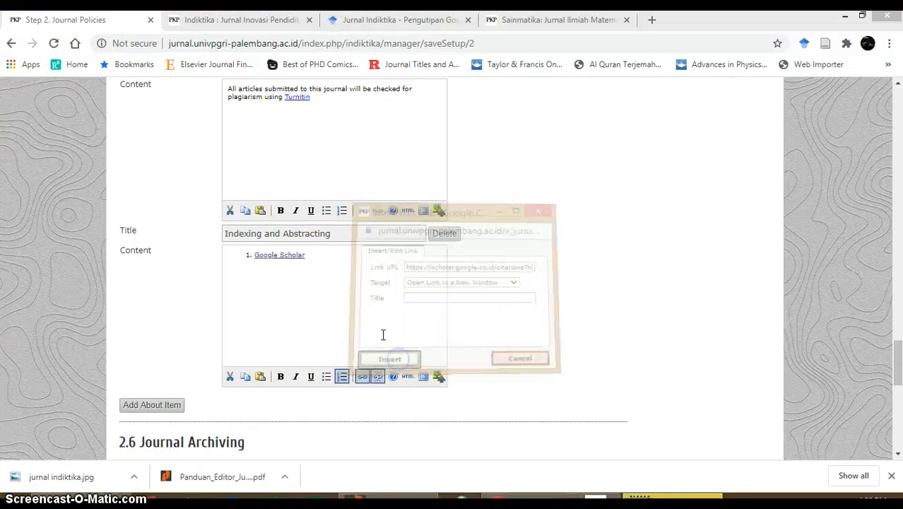
Add "GARUDA" as the second numbered entry and start a link on it
click(334, 256)
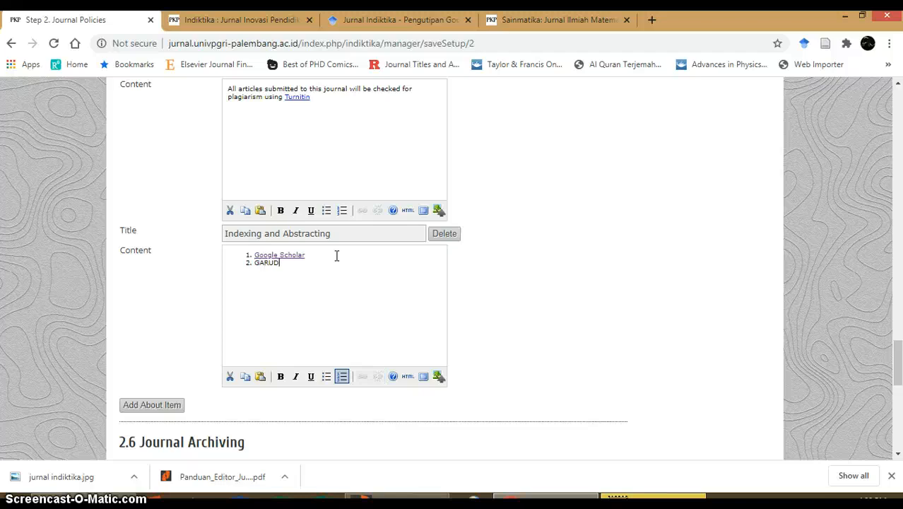
drag(315, 259, 256, 263)
click(362, 376)
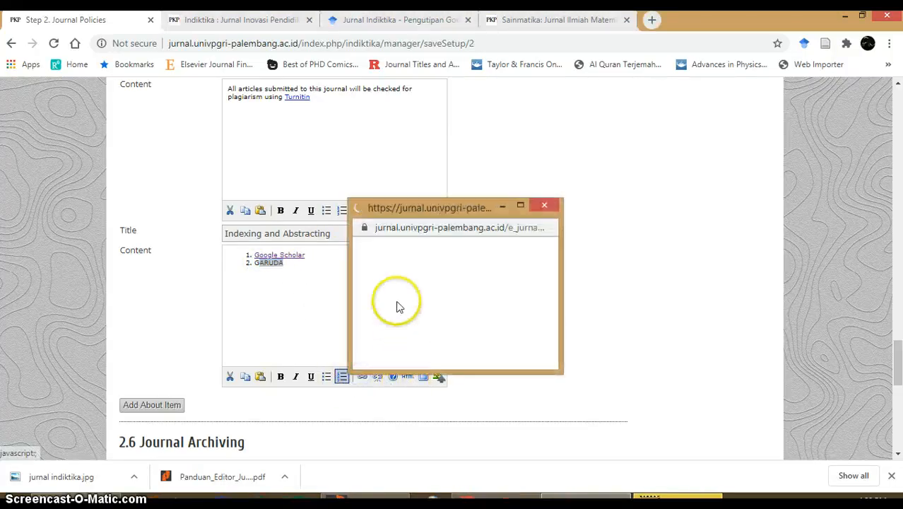
Copy the address garuda.ristekbrin.go.id/journal/view/12989 from the GARUDA logo's page and close the Google Scholar page
click(279, 20)
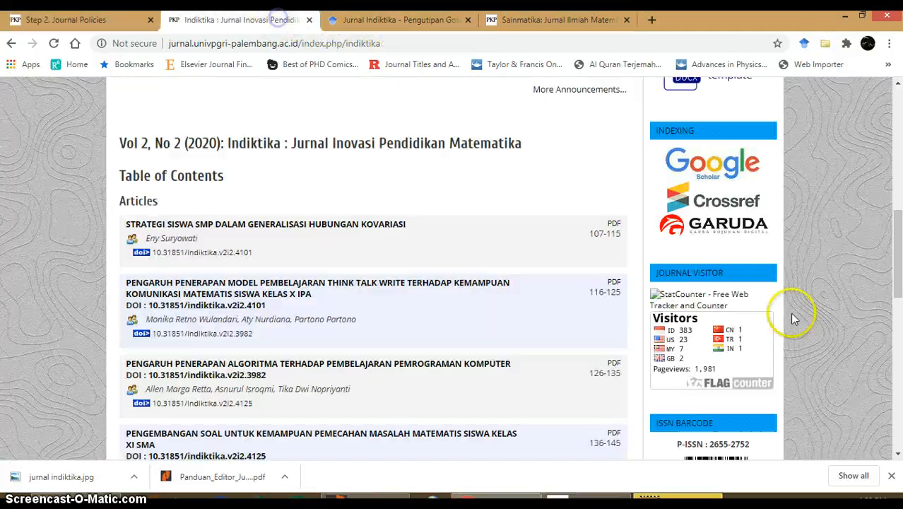
click(703, 227)
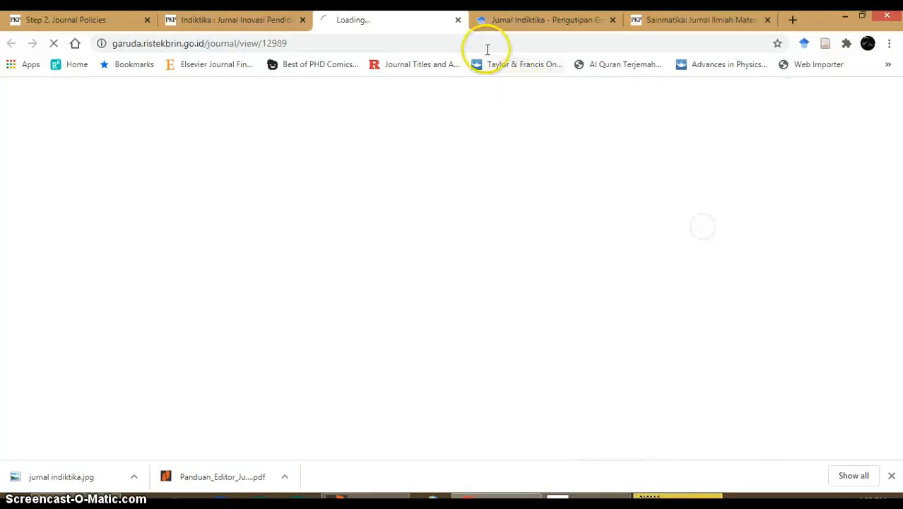
click(613, 20)
click(378, 39)
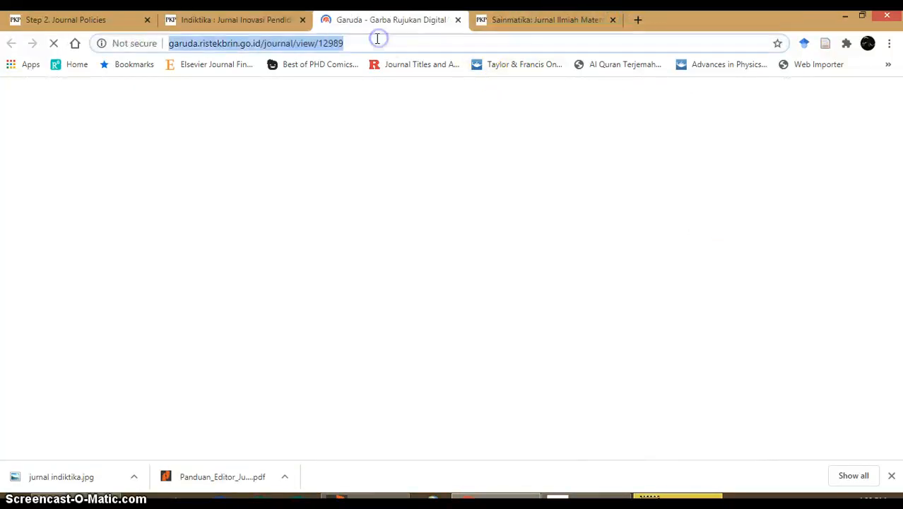
click(101, 21)
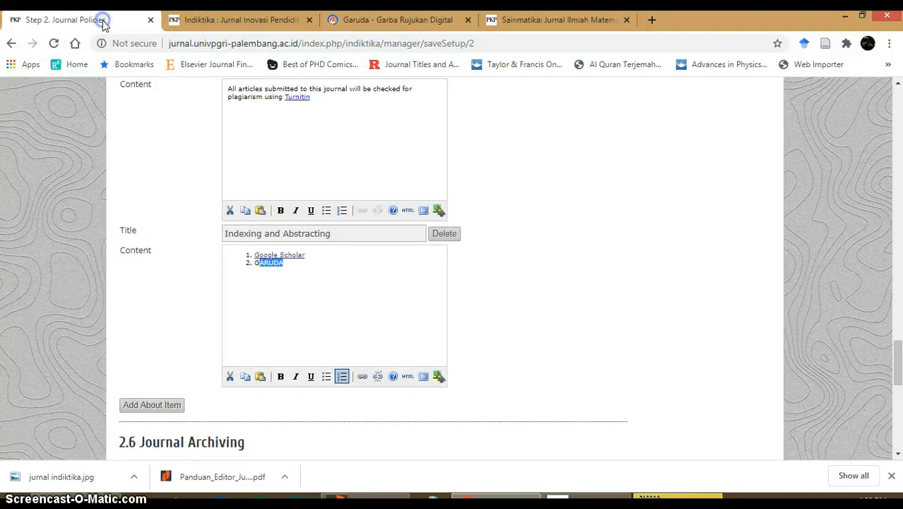
click(257, 262)
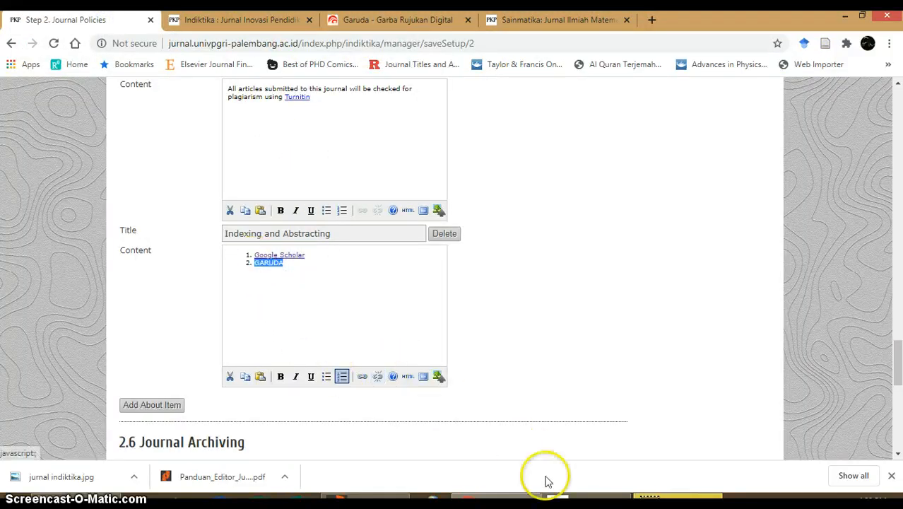
right_click(590, 495)
click(580, 472)
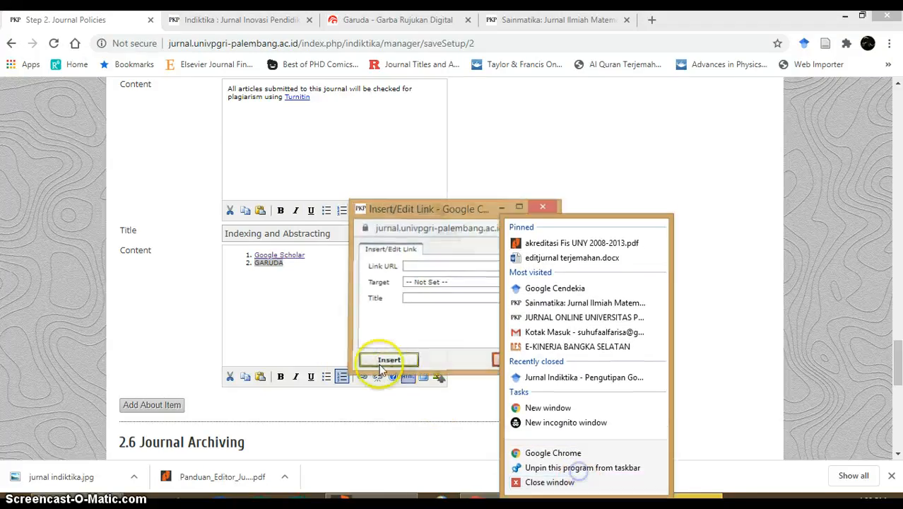
click(362, 379)
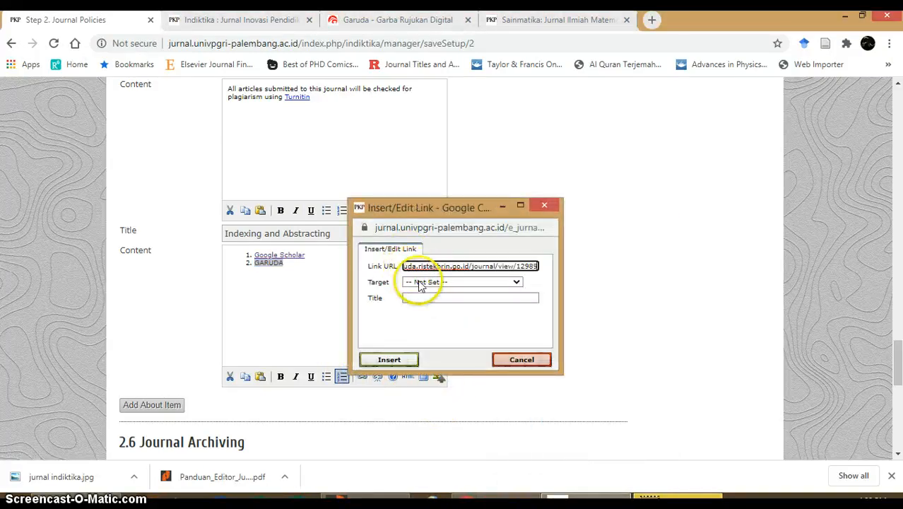
click(417, 282)
click(431, 306)
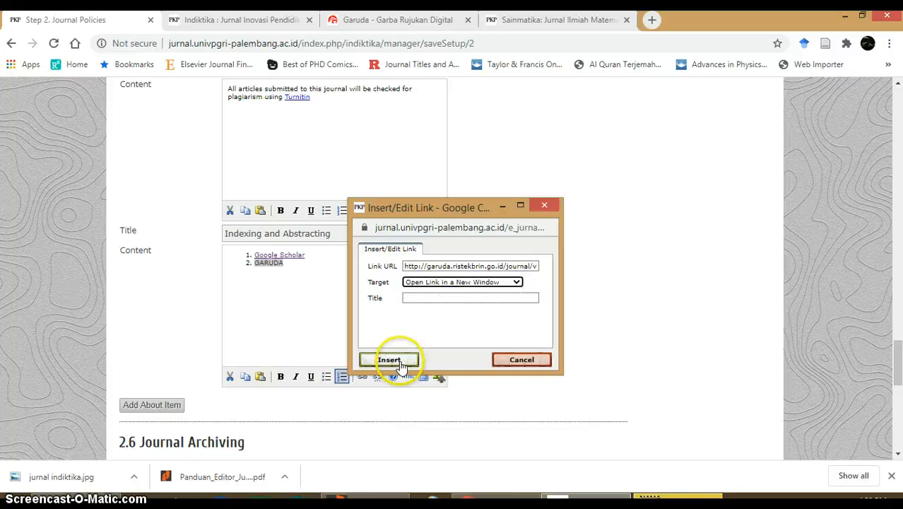
click(406, 361)
Add "Crossreff" as the third entry, copy the journal's Crossref search address from Indiktika's home page, and close the indexer pages
click(298, 265)
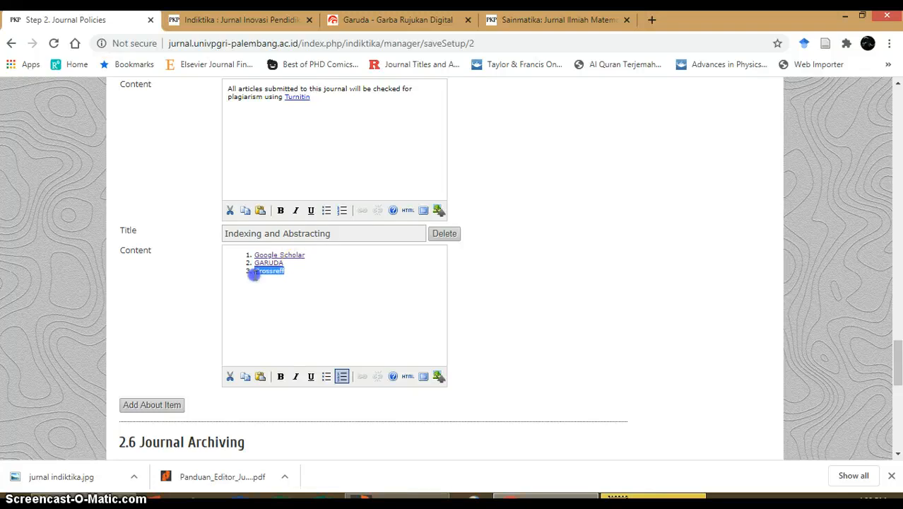
click(363, 376)
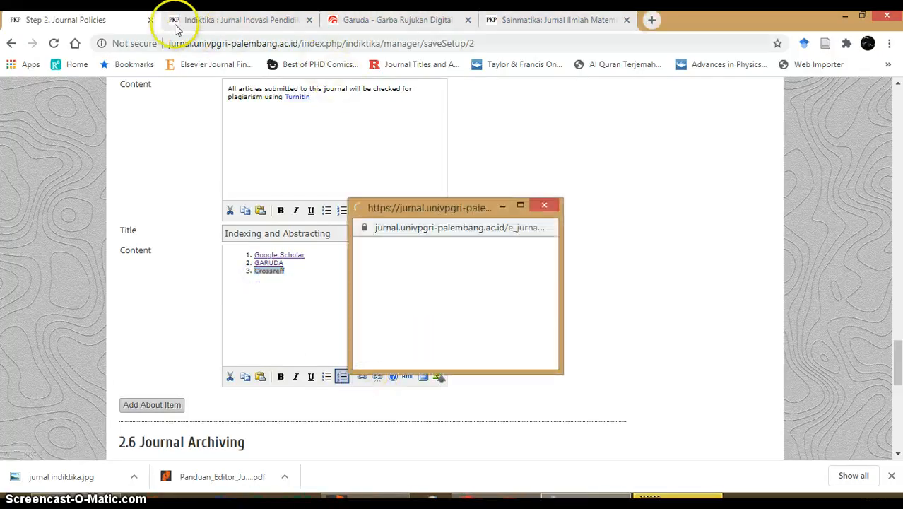
click(252, 17)
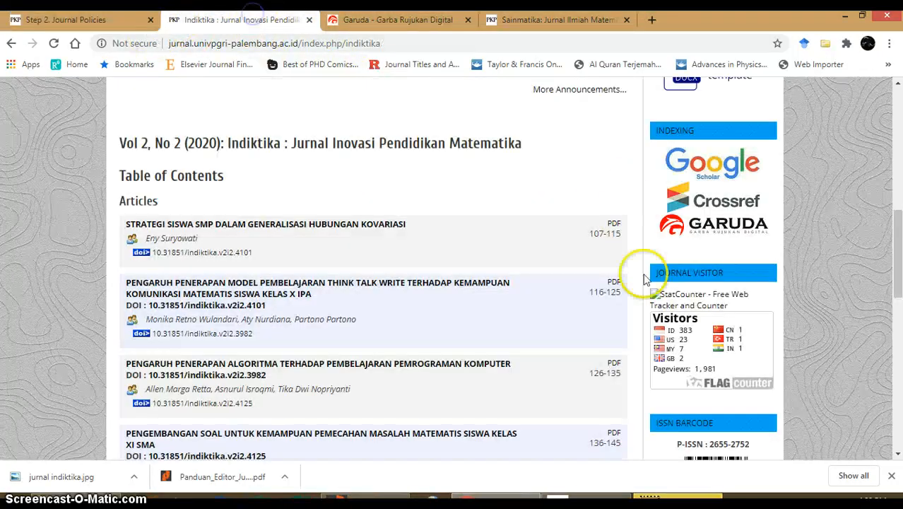
click(715, 202)
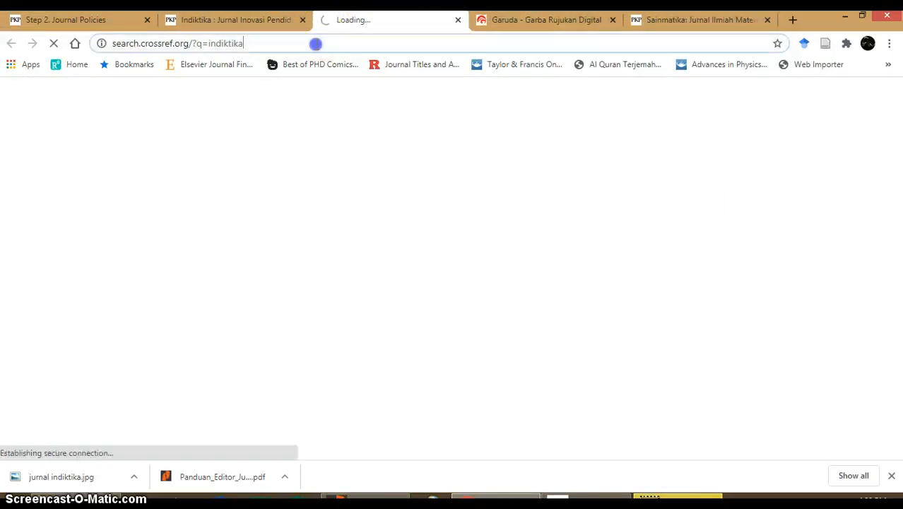
click(316, 44)
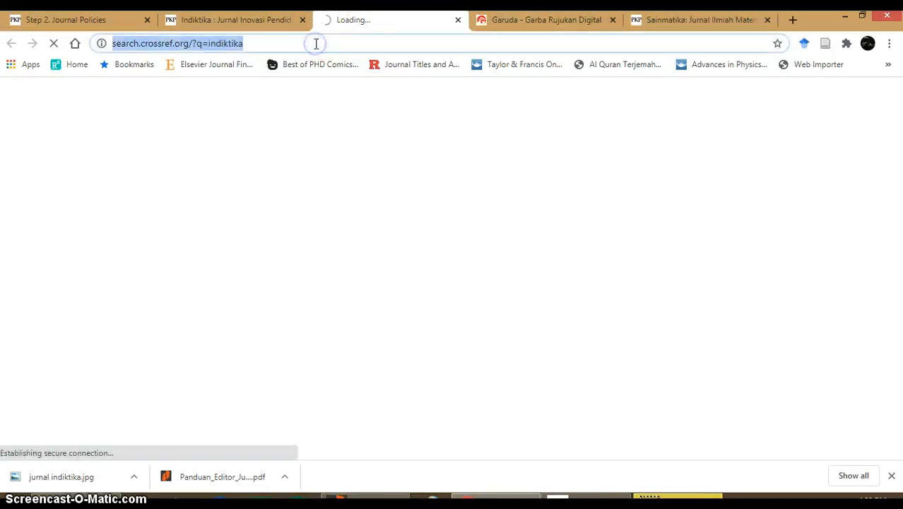
click(458, 21)
click(458, 20)
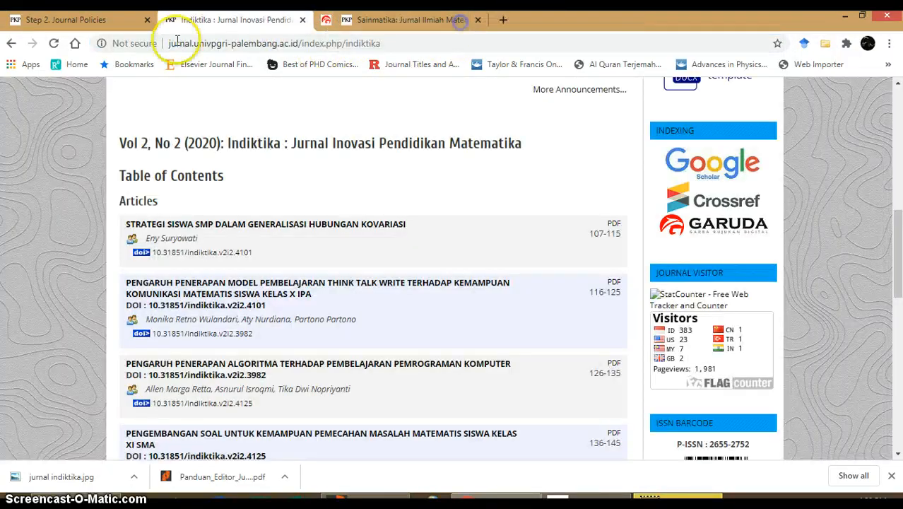
click(83, 21)
click(586, 500)
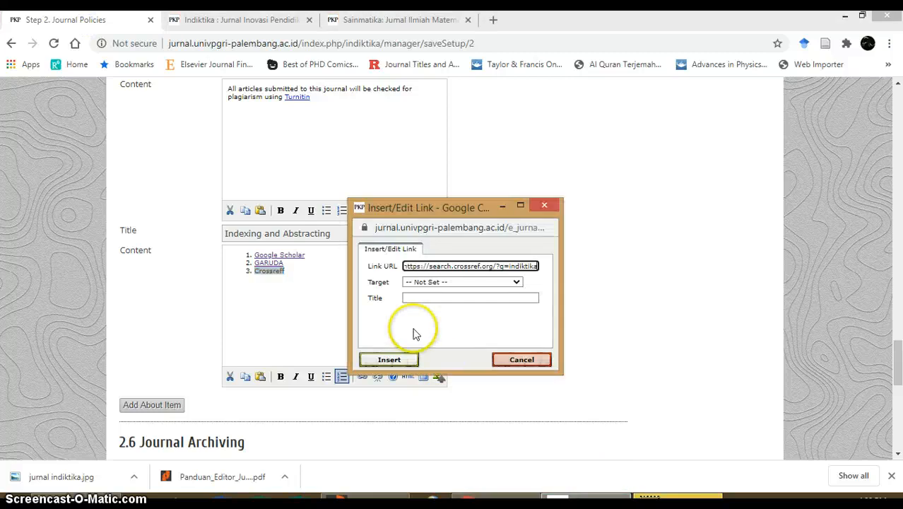
click(435, 283)
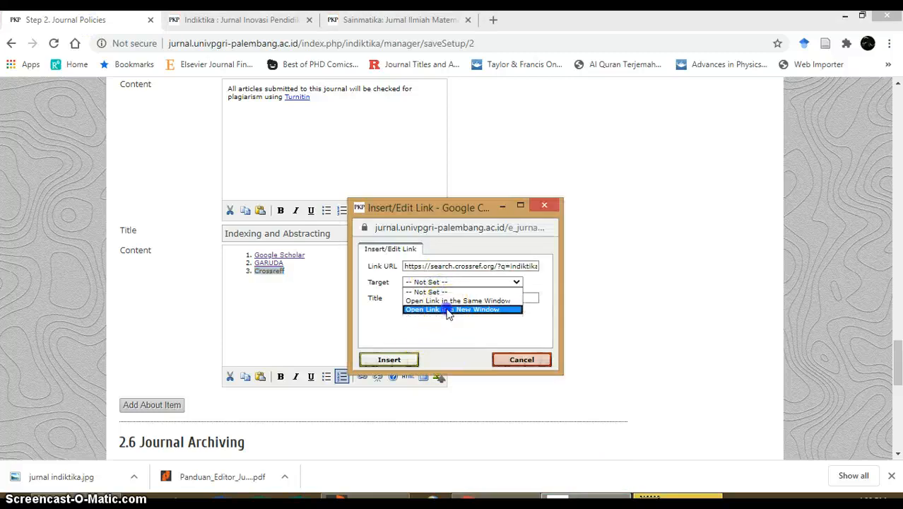
click(447, 311)
click(389, 359)
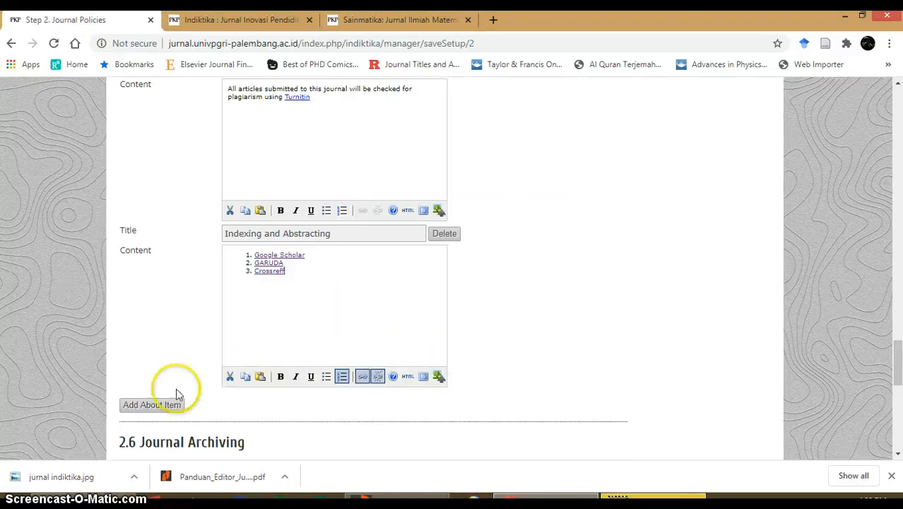
Review the Indexing and Abstracting item and save the Journal Policies setup step
scroll(236, 256, down, 10)
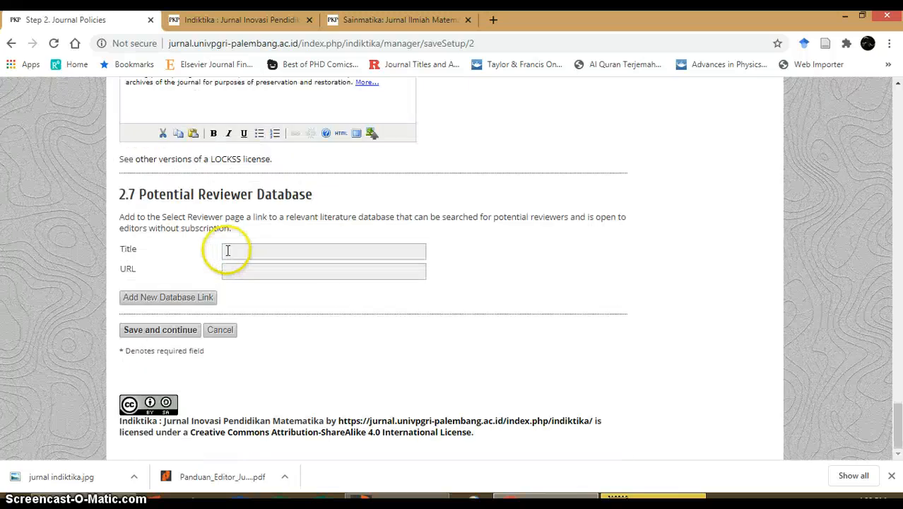
scroll(282, 258, up, 5)
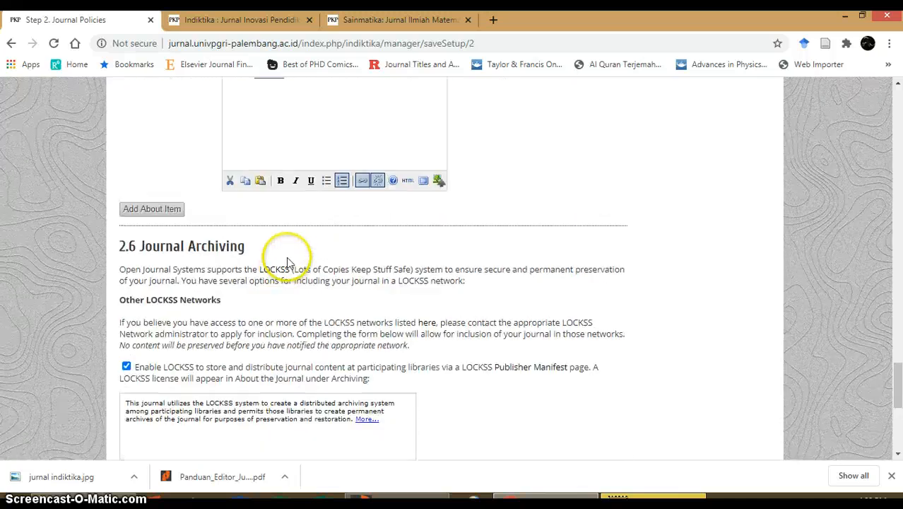
scroll(288, 263, up, 4)
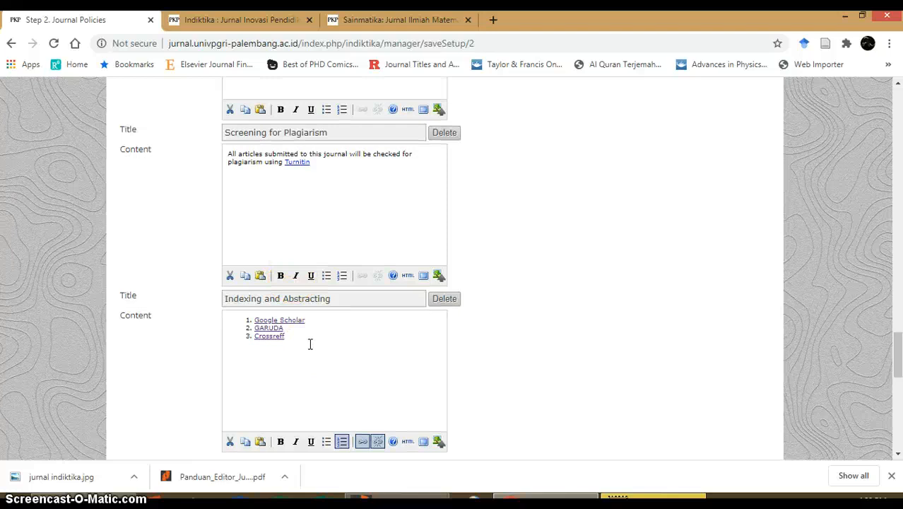
scroll(153, 283, down, 10)
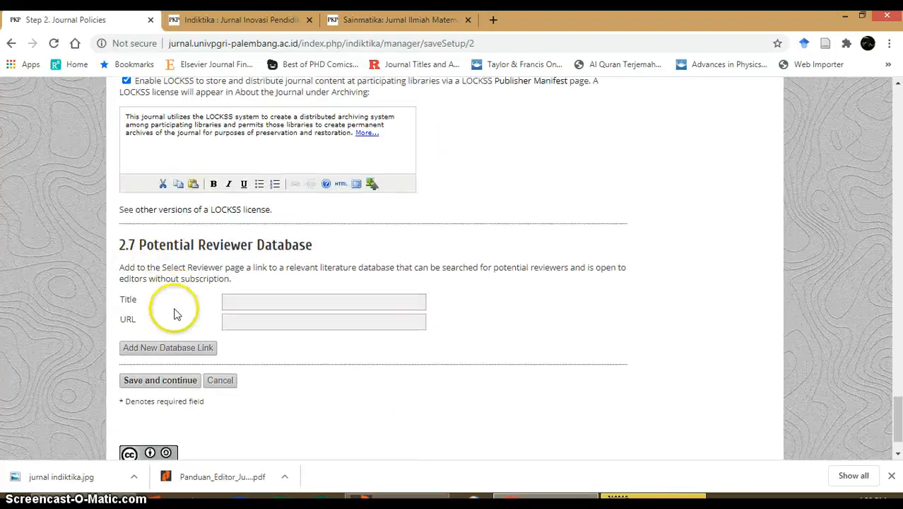
click(161, 332)
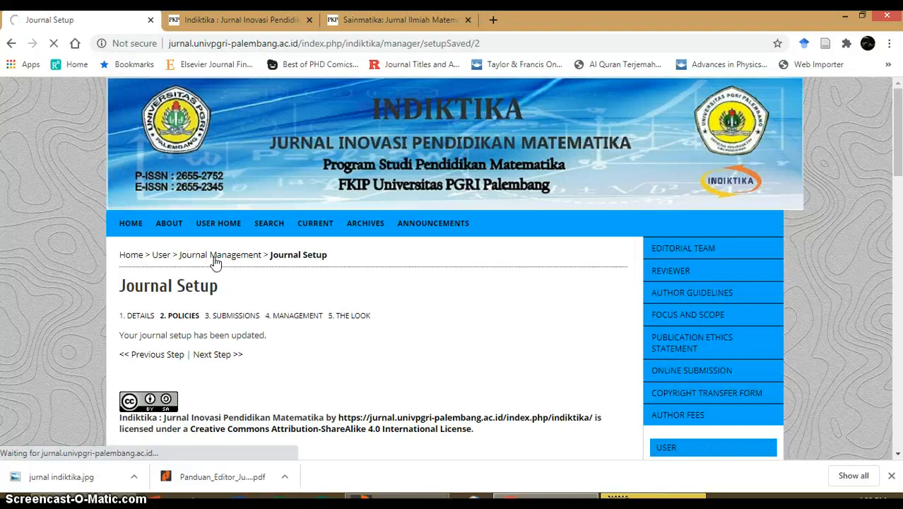
Open the INDEXING custom block from the journal's Block Plugins for editing its sidebar content
scroll(308, 333, down, 3)
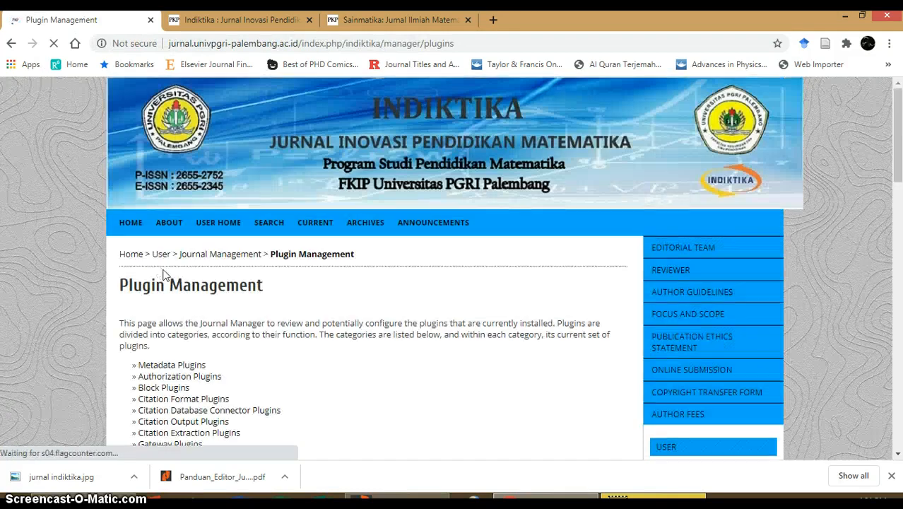
scroll(169, 255, down, 3)
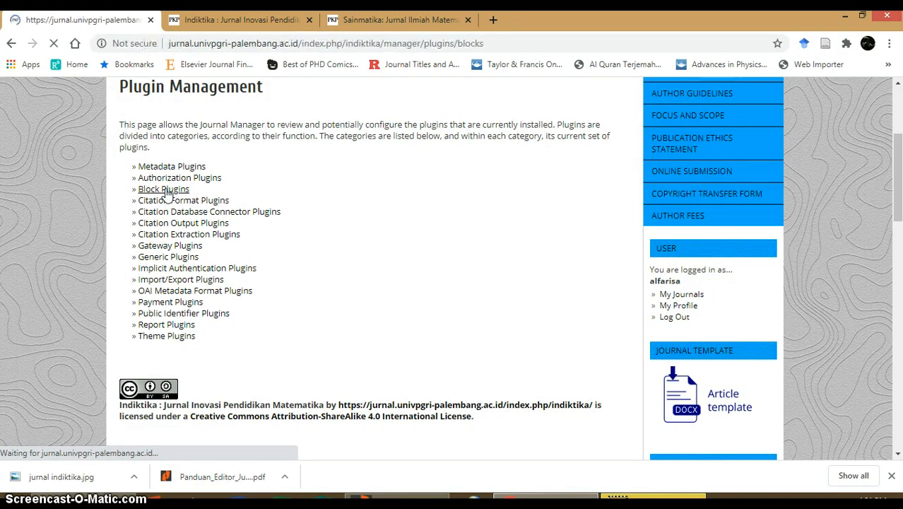
scroll(170, 195, down, 4)
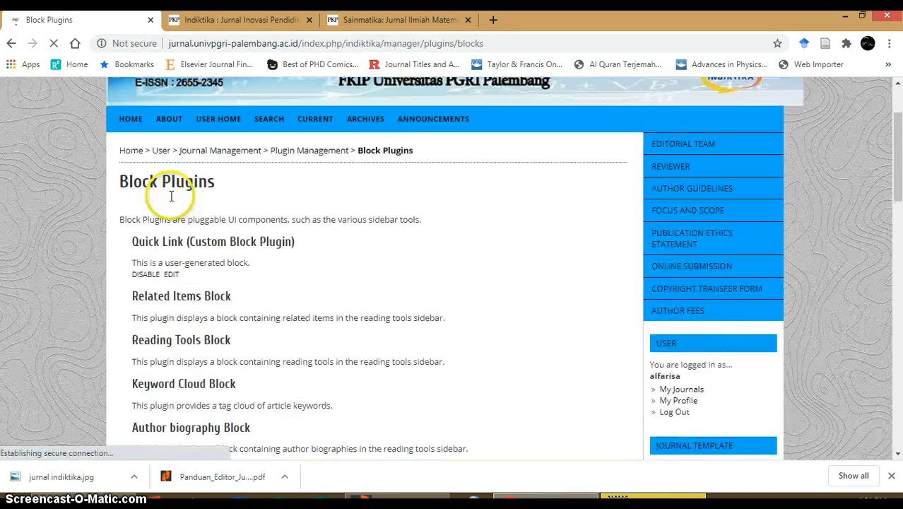
scroll(171, 196, down, 3)
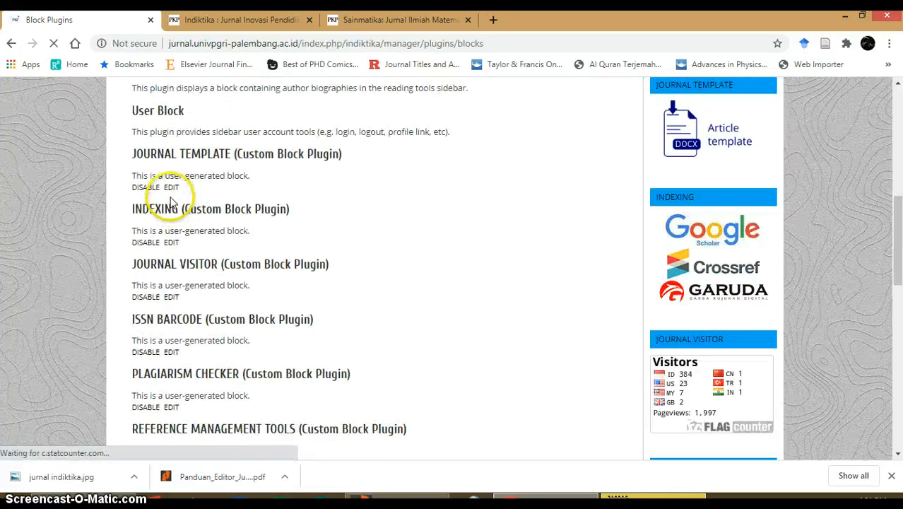
click(171, 242)
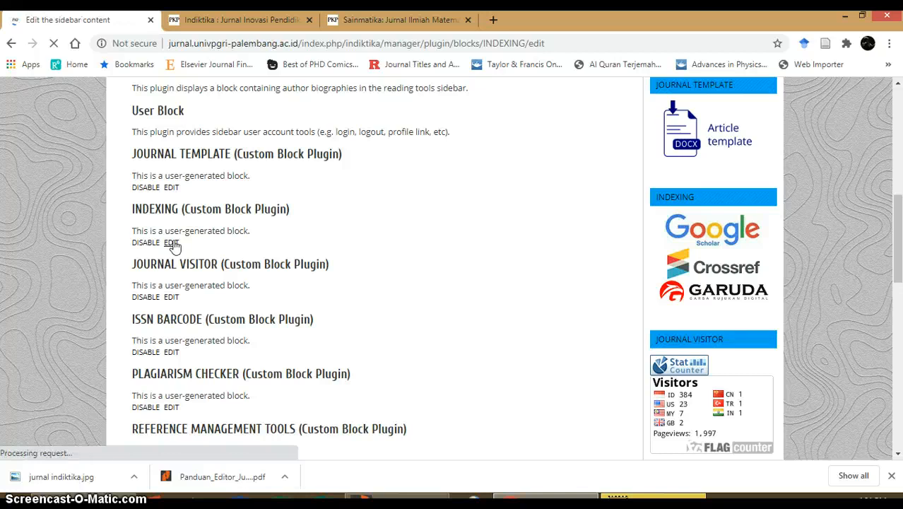
scroll(174, 267, down, 2)
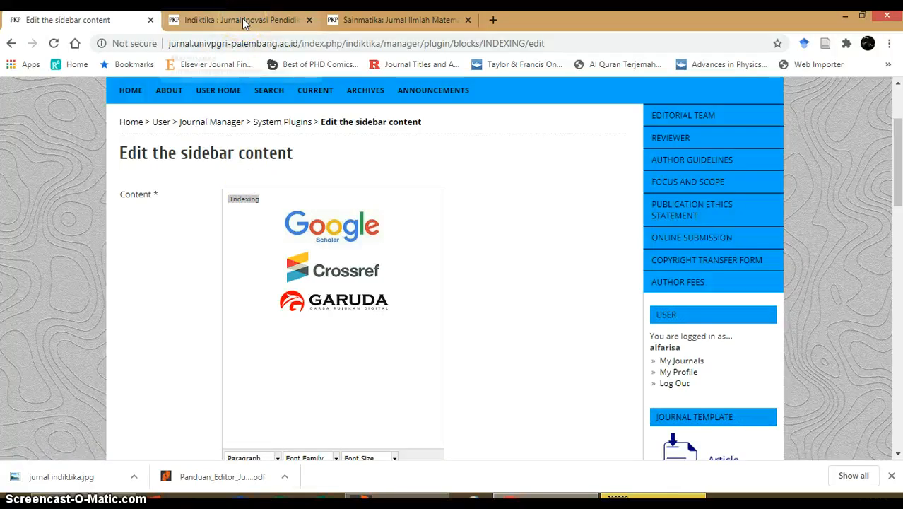
Open About the Journal in a new tab, go to its Indexing and Abstracting policy, and copy that page's full address
right_click(172, 97)
click(189, 101)
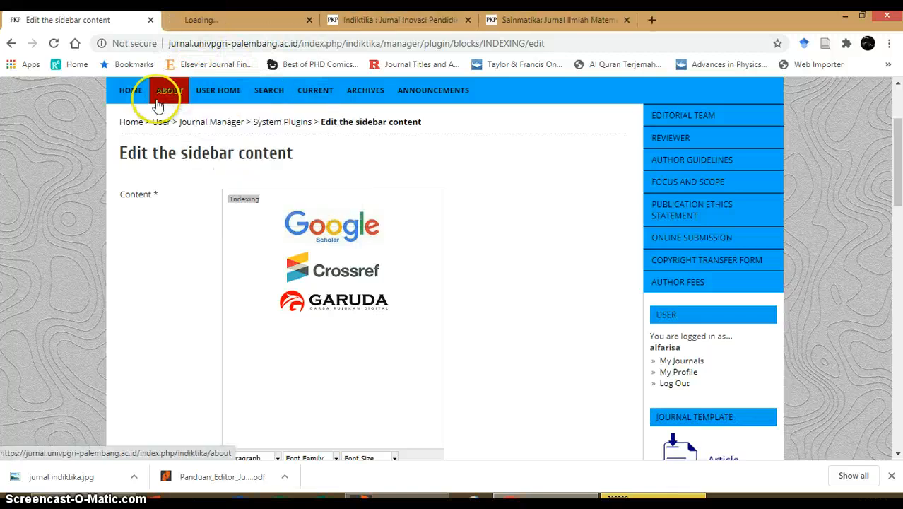
click(219, 27)
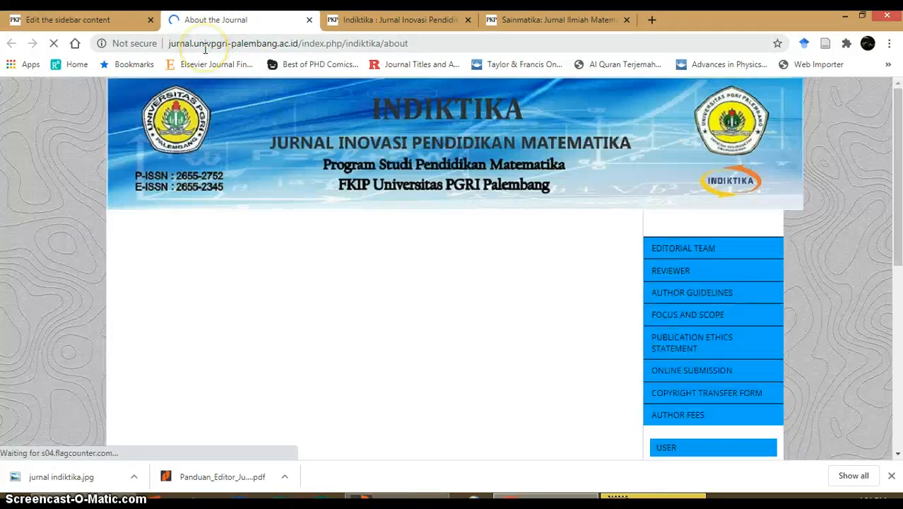
scroll(153, 147, down, 3)
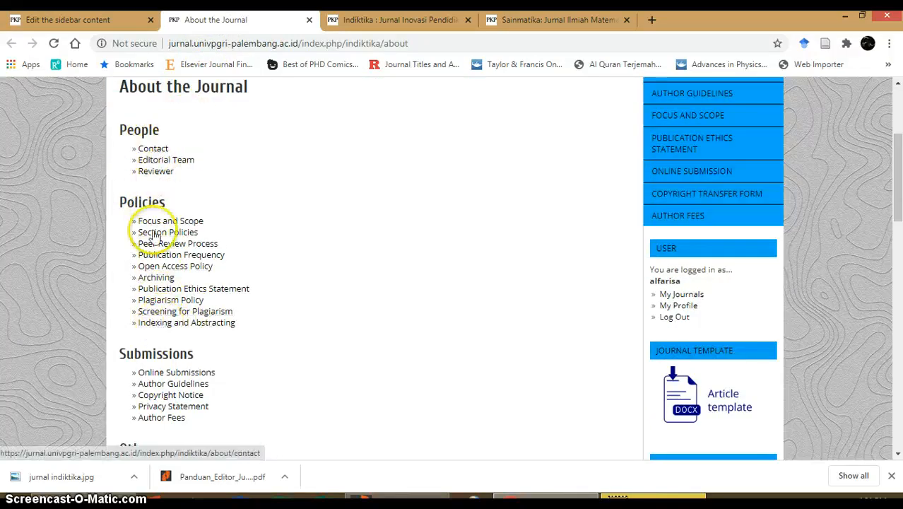
click(165, 326)
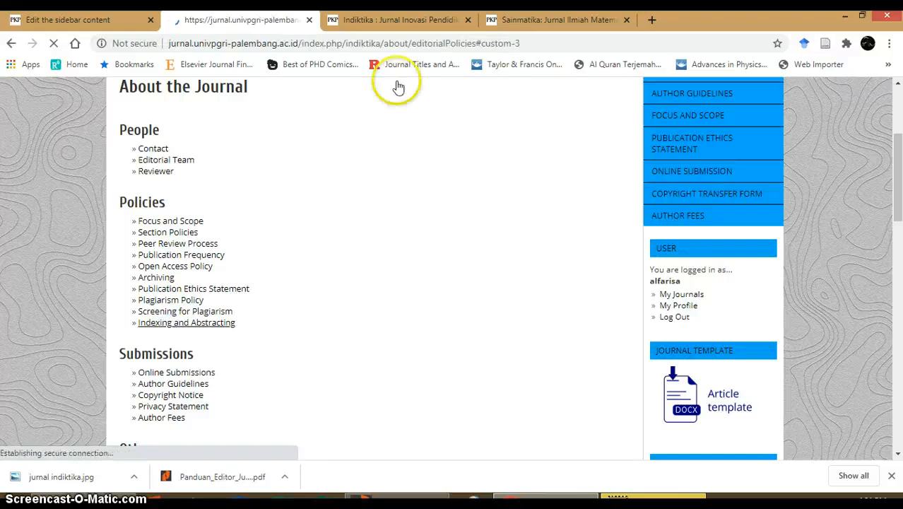
click(408, 46)
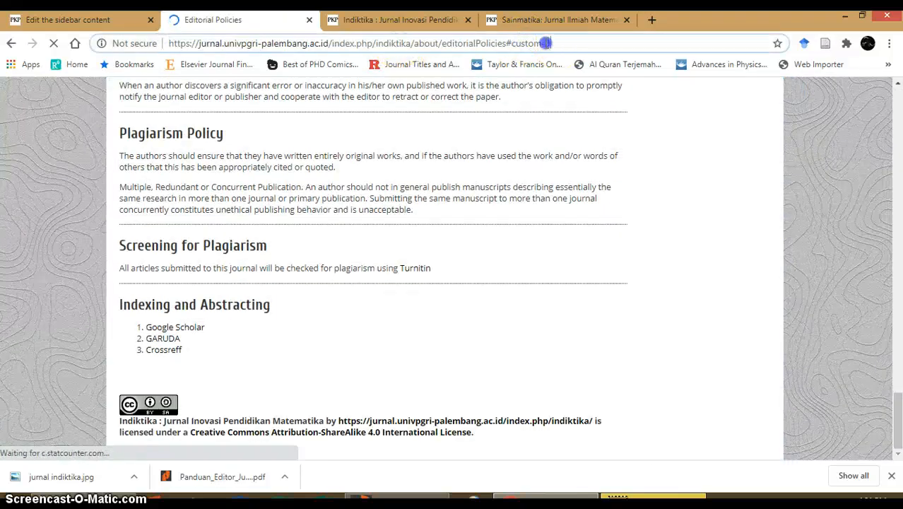
drag(551, 43, 180, 43)
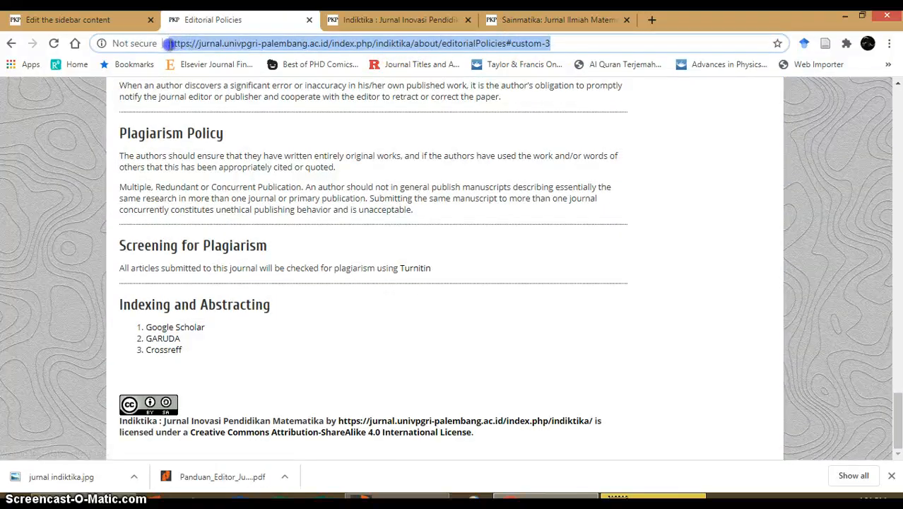
Link the block's Indexing heading to the copied editorialPolicies#custom-3 address, set to Open Link in a New Window, and save the block
click(101, 22)
click(253, 199)
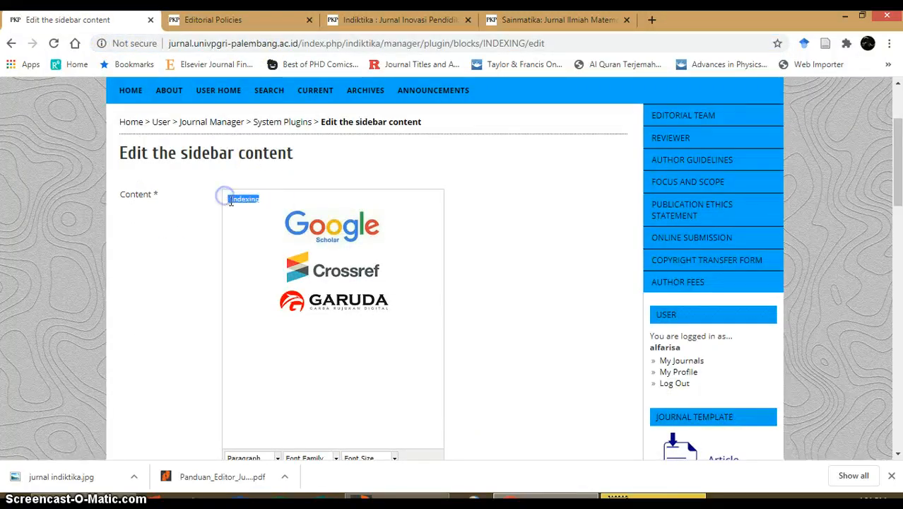
scroll(396, 396, down, 2)
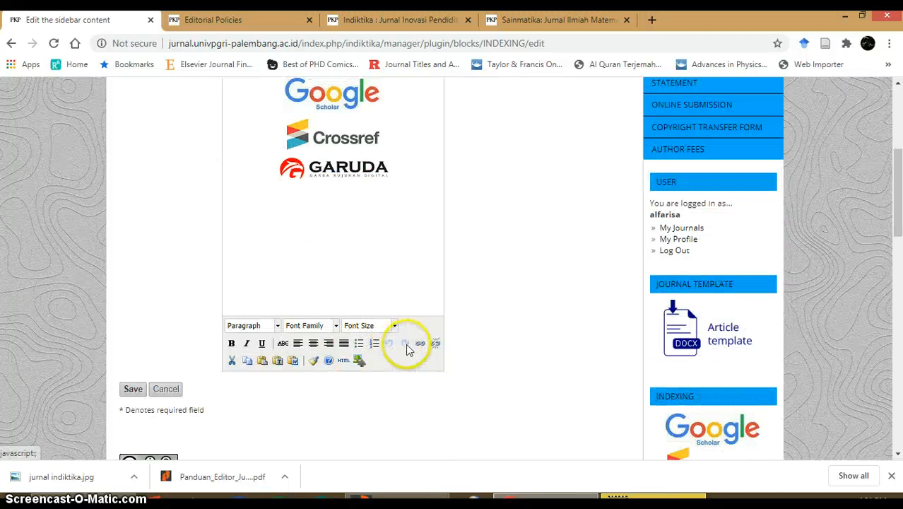
click(419, 345)
click(426, 328)
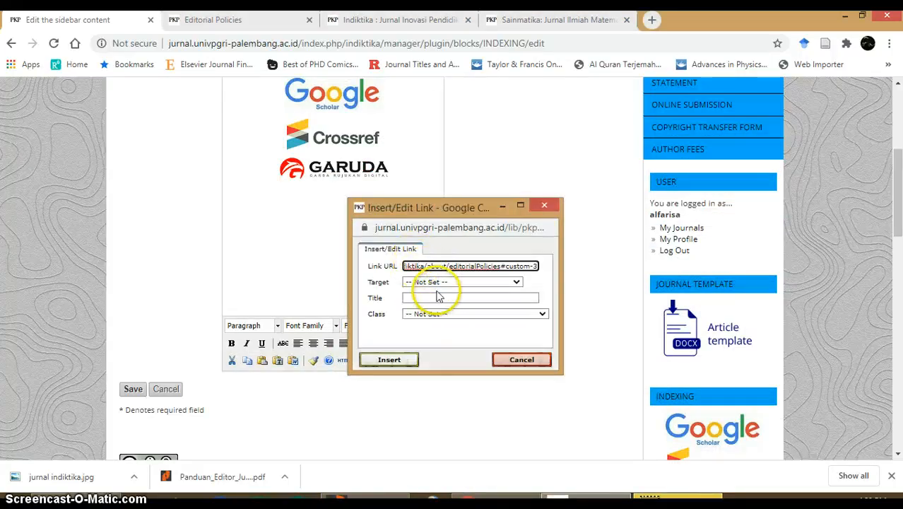
click(435, 281)
click(440, 310)
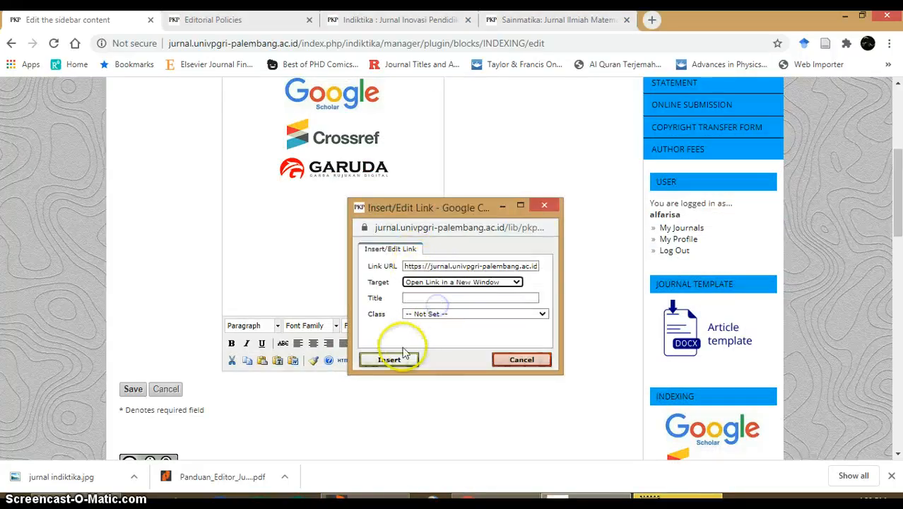
click(399, 360)
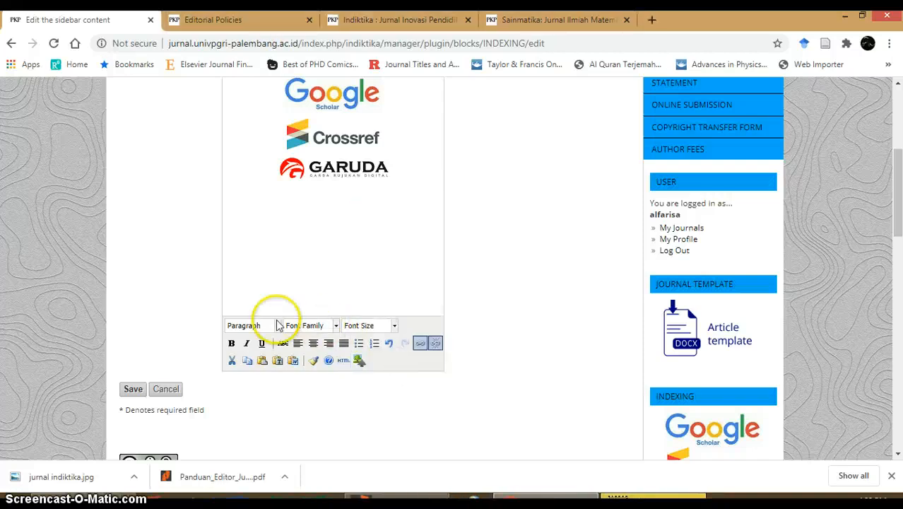
scroll(258, 329, up, 2)
scroll(258, 323, down, 2)
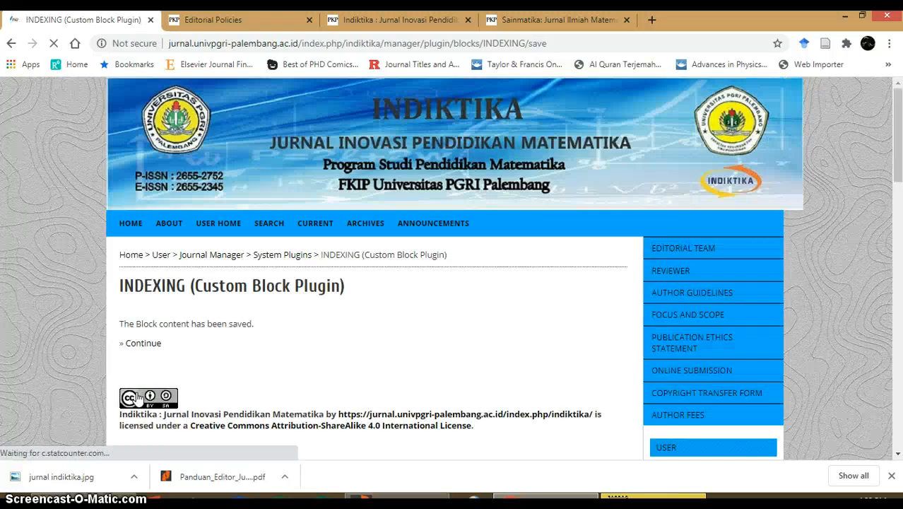
Follow the sidebar's INDEXING heading link and check the opened page's address and its Indexing and Abstracting section
scroll(286, 201, down, 1)
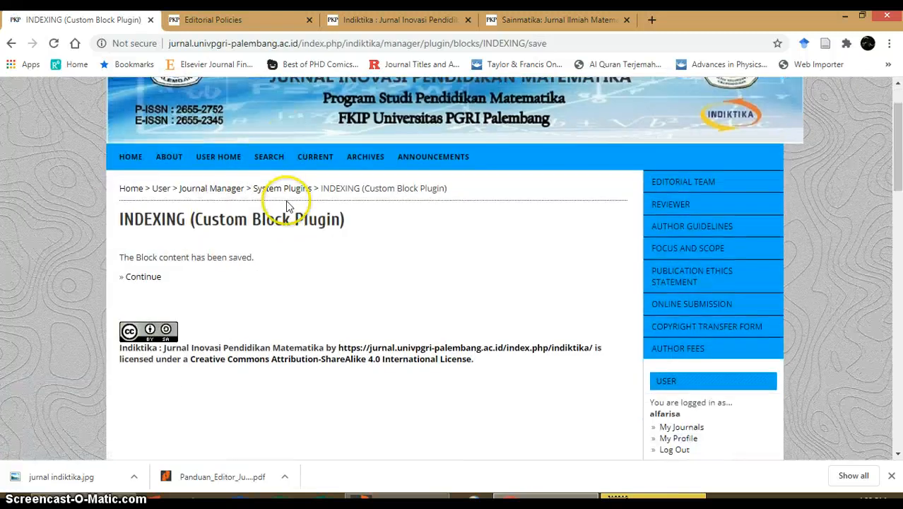
scroll(692, 282, down, 5)
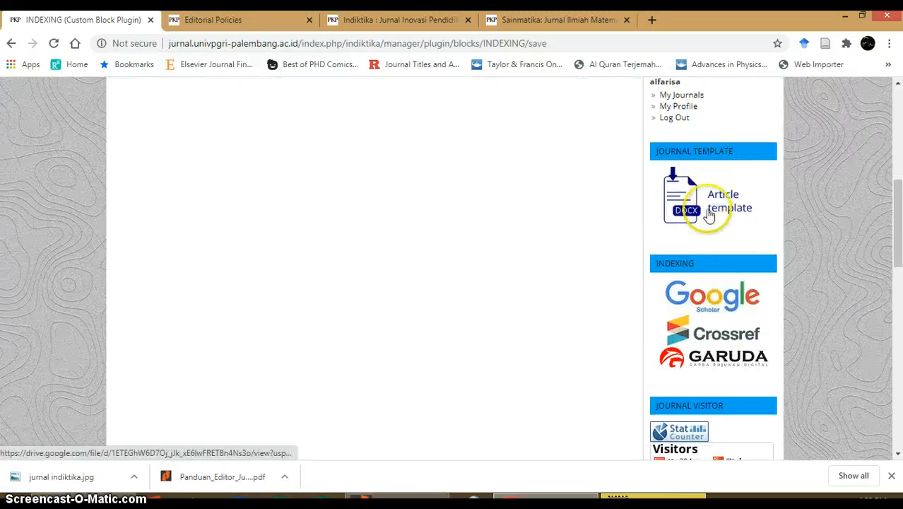
click(680, 265)
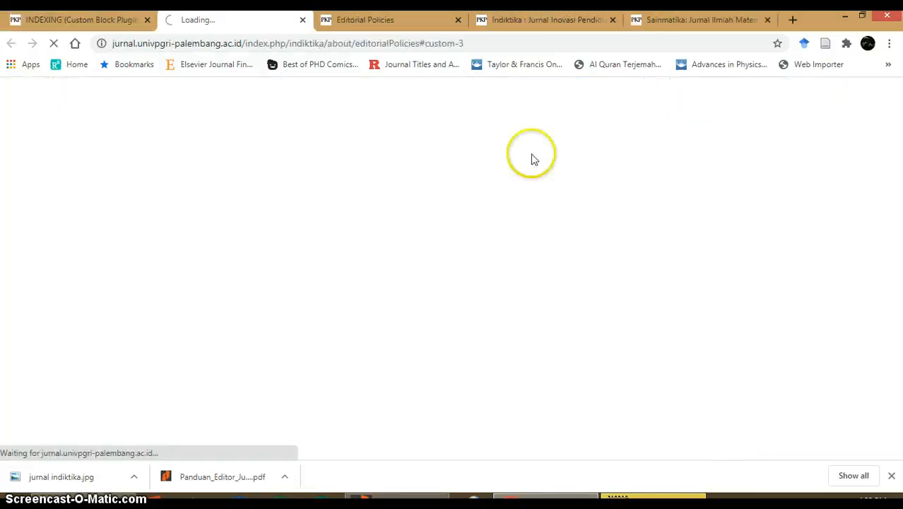
click(442, 44)
click(538, 42)
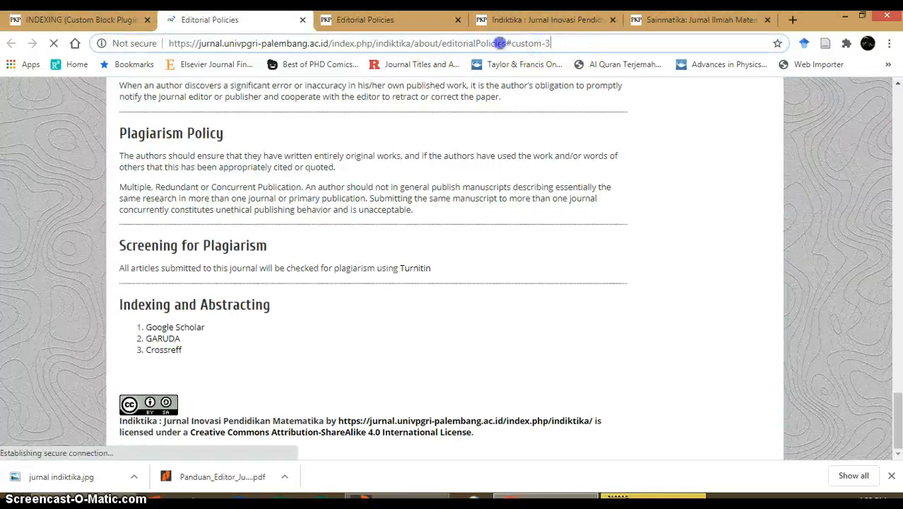
drag(551, 44, 168, 43)
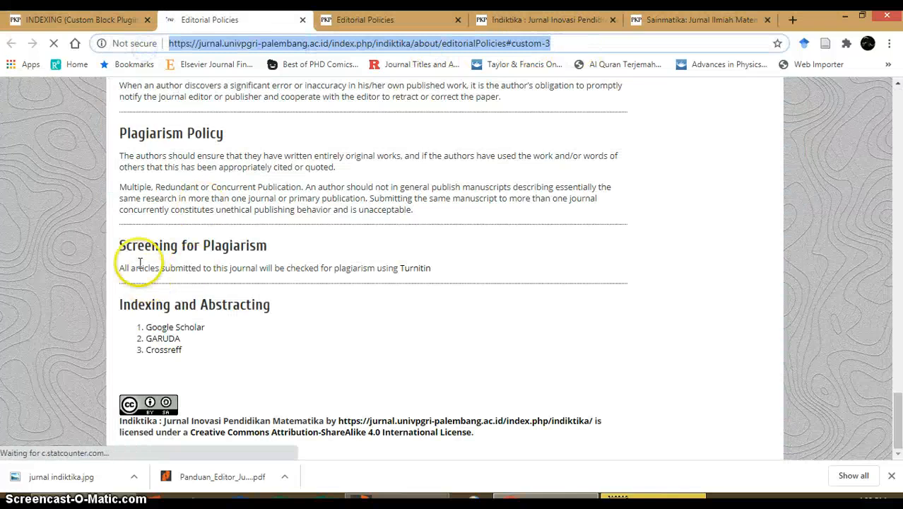
drag(118, 304, 189, 329)
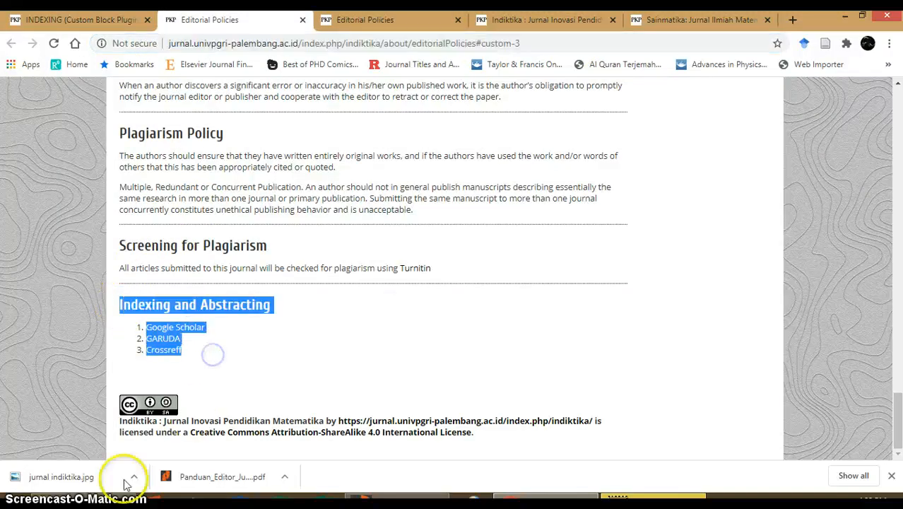